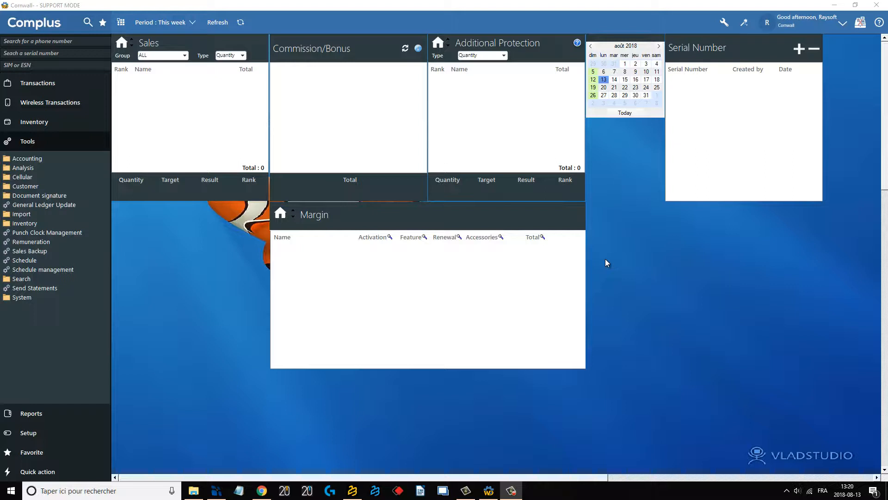
Open the RAYSOFT permissions grid for editing from the employee setup
left_click(511, 491)
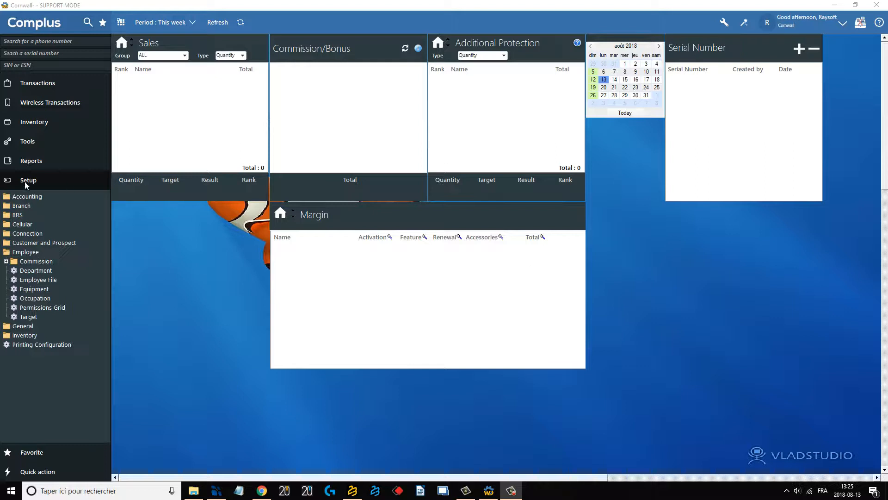
left_click(26, 252)
left_click(27, 253)
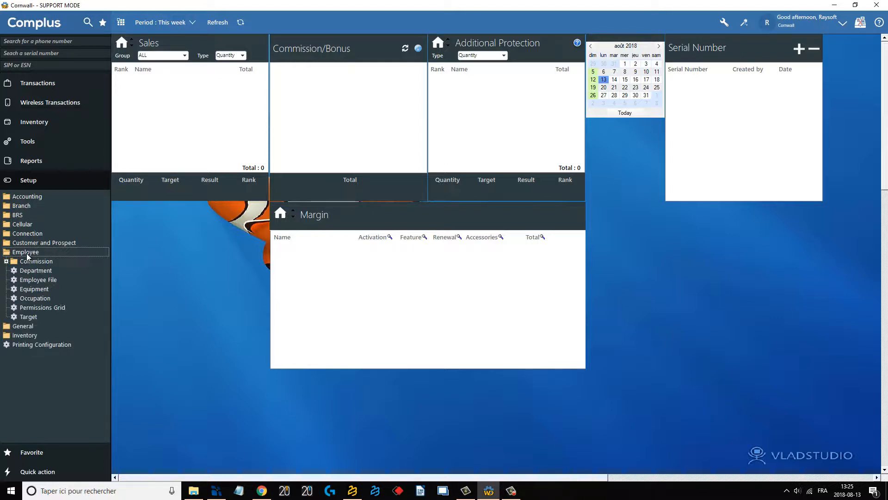
double_click(48, 307)
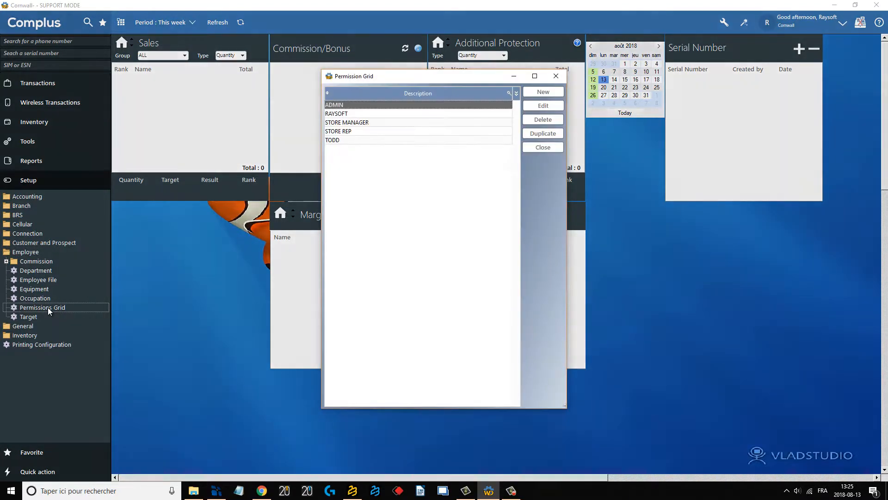
left_click(359, 116)
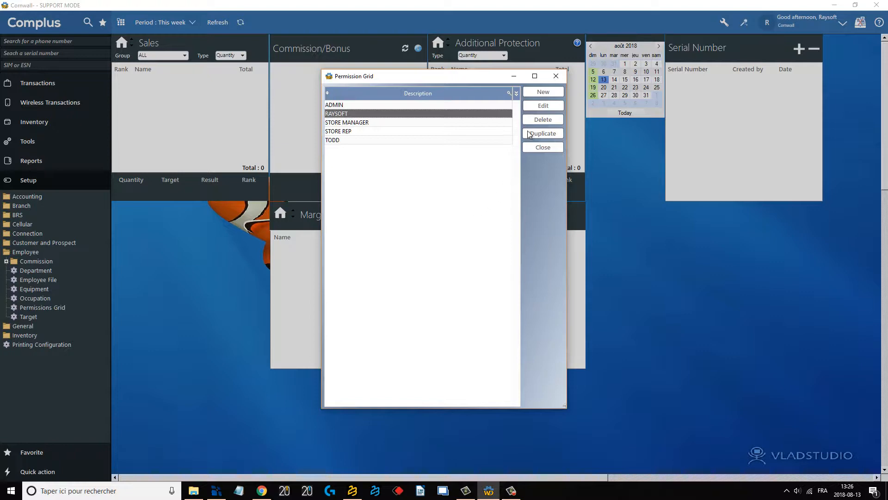
left_click(543, 106)
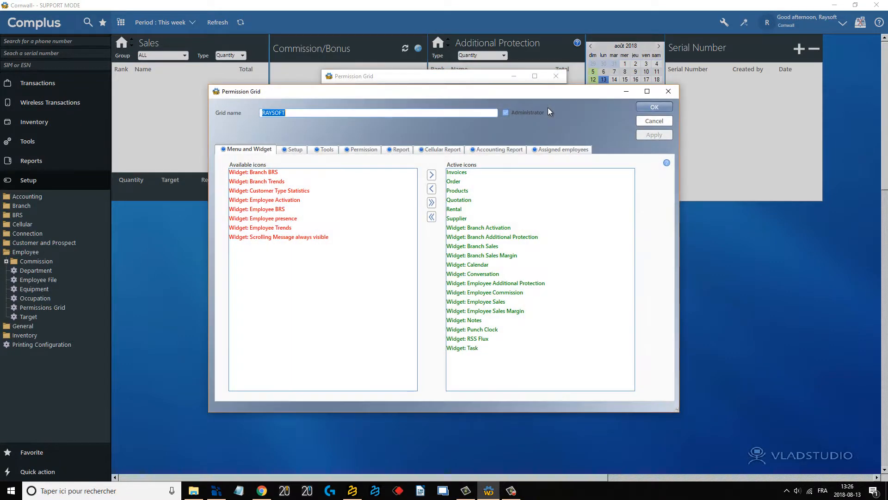
Locate and select the Remuneration entry among the grid's allowed tools
left_click(325, 150)
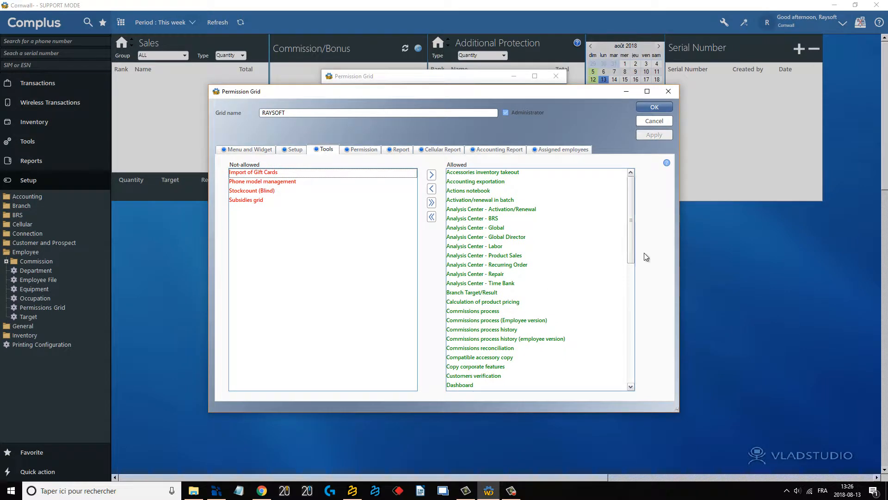
left_click_drag(632, 224, 659, 382)
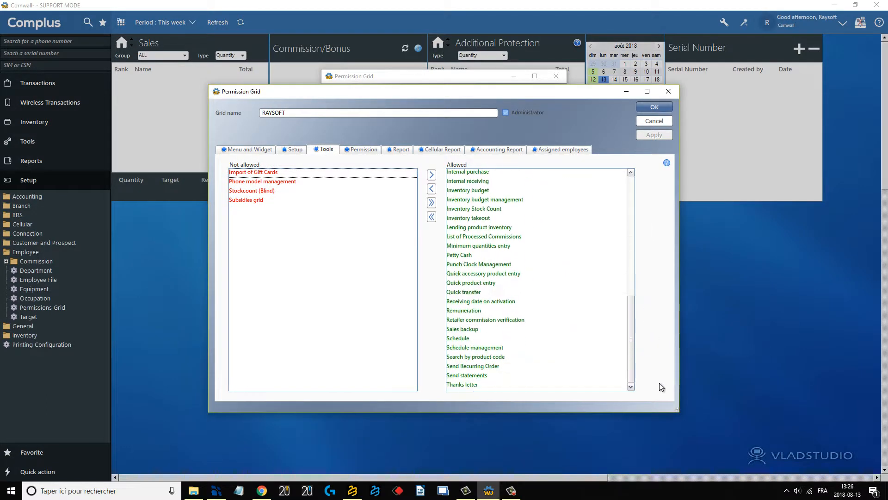
left_click(476, 312)
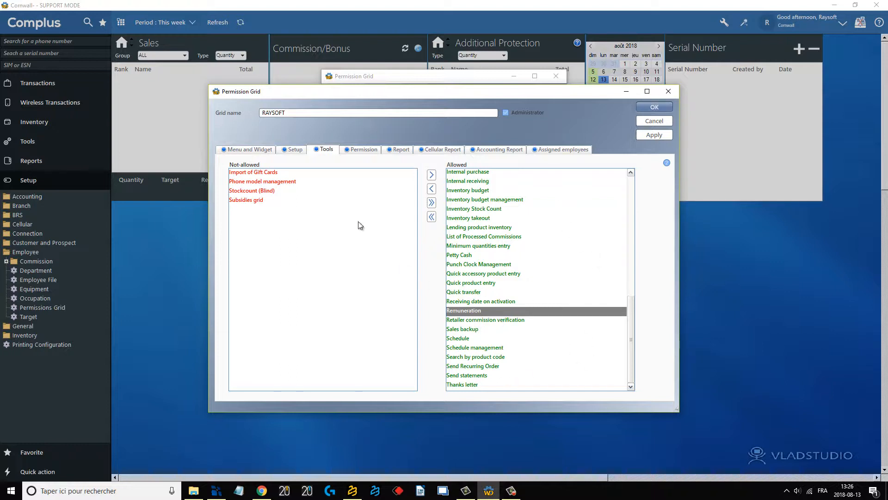
Check the allowed permissions Remuneration (administrator) and Remuneration (access to all employees), confirm the grid and close the permission grid list
left_click(356, 151)
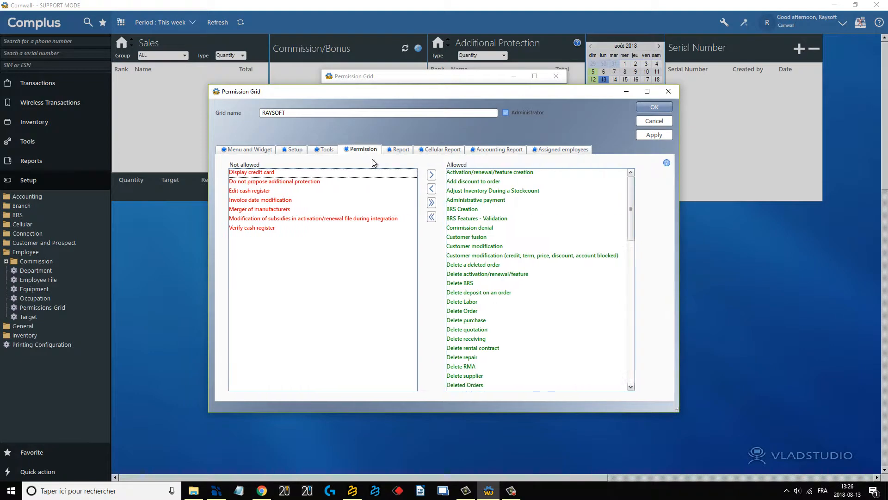
left_click_drag(635, 240, 635, 387)
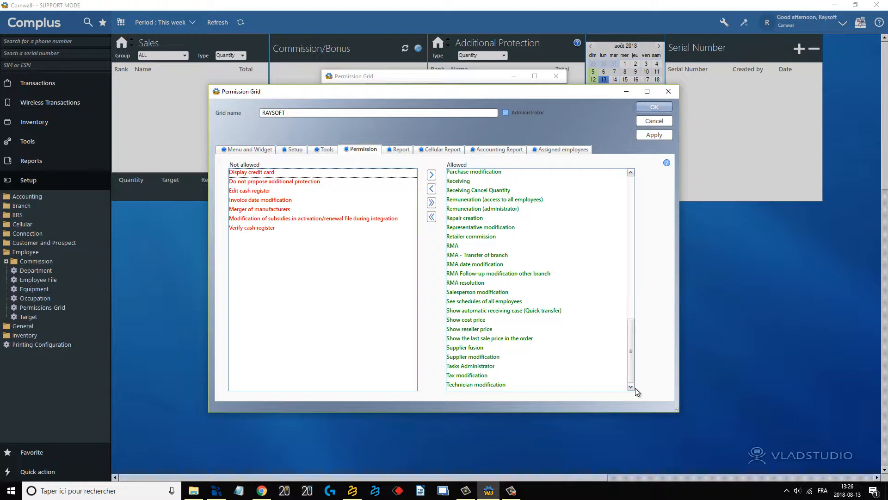
scroll(531, 290, "up", 1)
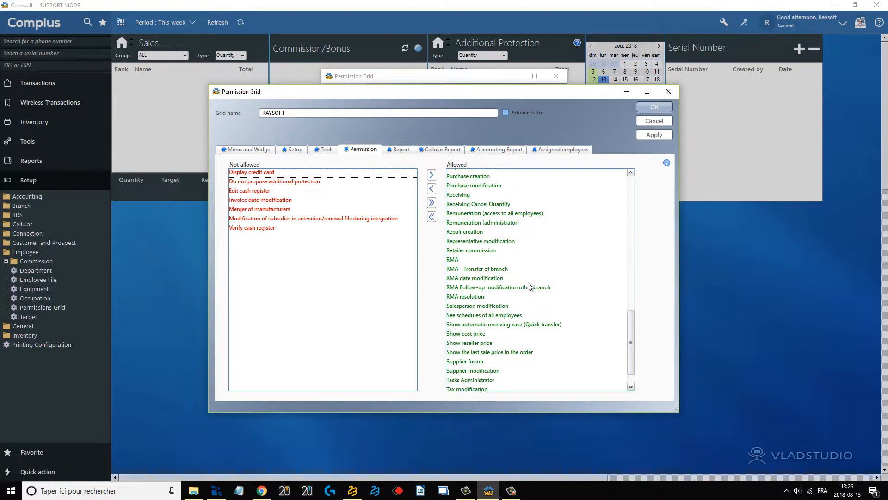
left_click(495, 239)
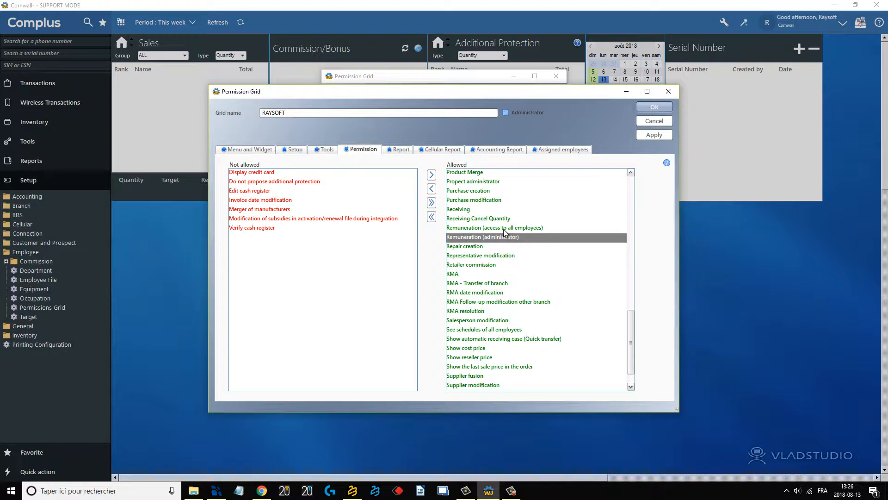
left_click(503, 228)
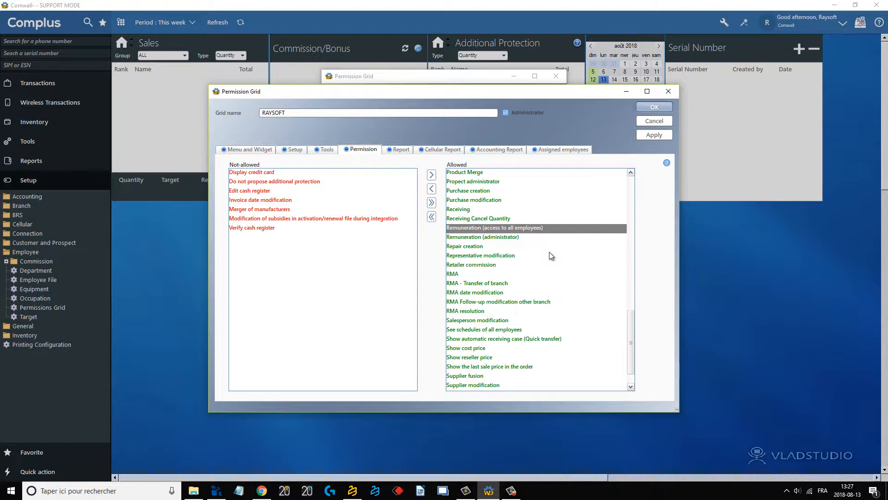
left_click(647, 107)
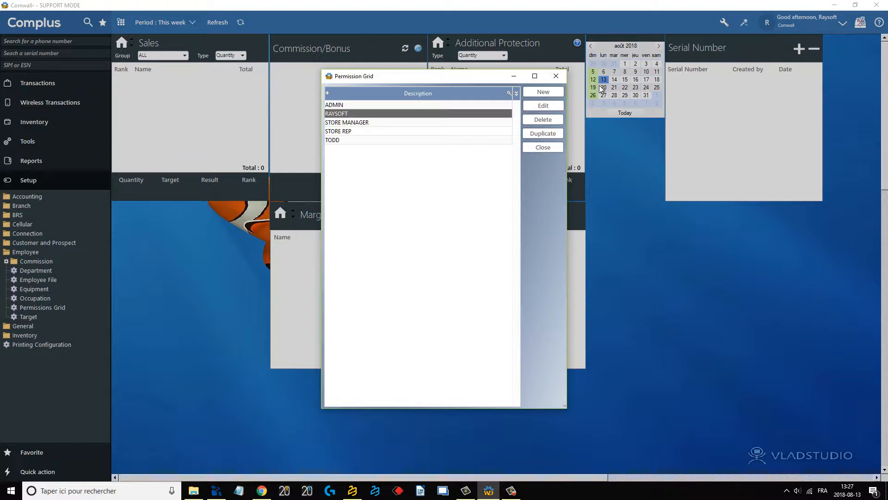
left_click(556, 77)
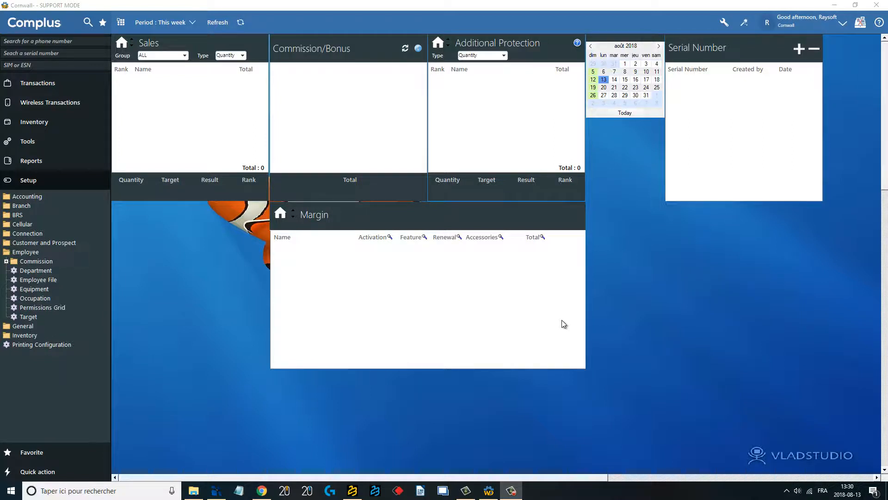
Open the Remuneration tool
left_click(68, 141)
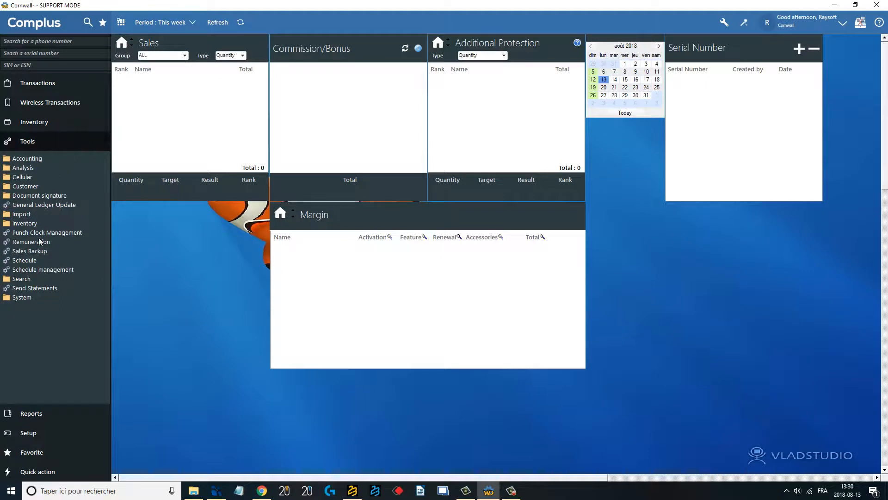
left_click(25, 243)
double_click(44, 244)
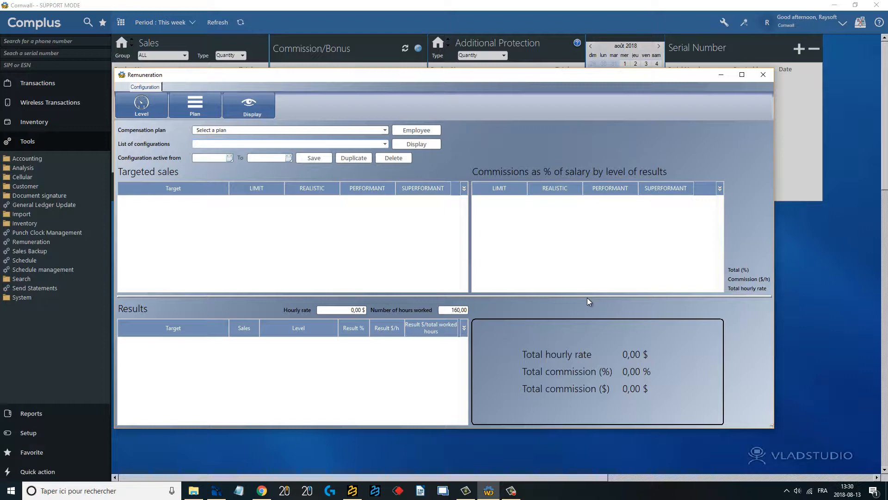
Review the name, sequence and color settings of the LIMIT remuneration level, and leave it without saving
left_click(157, 111)
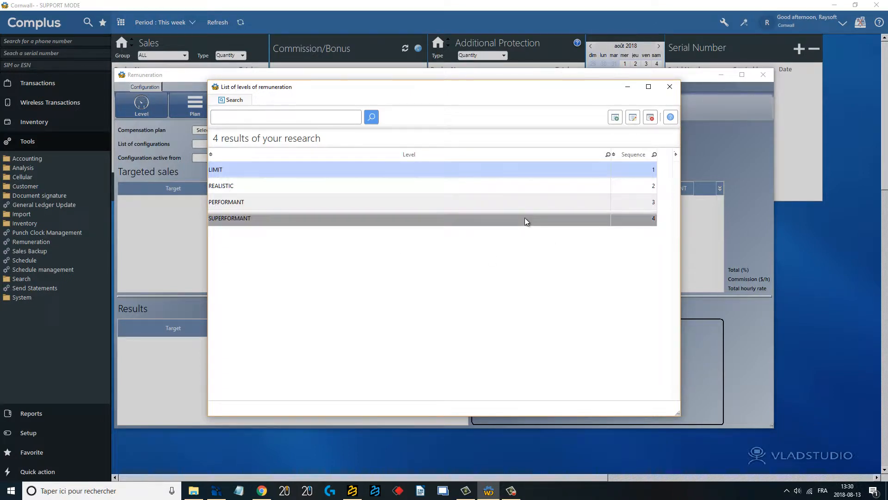
left_click(259, 170)
double_click(259, 169)
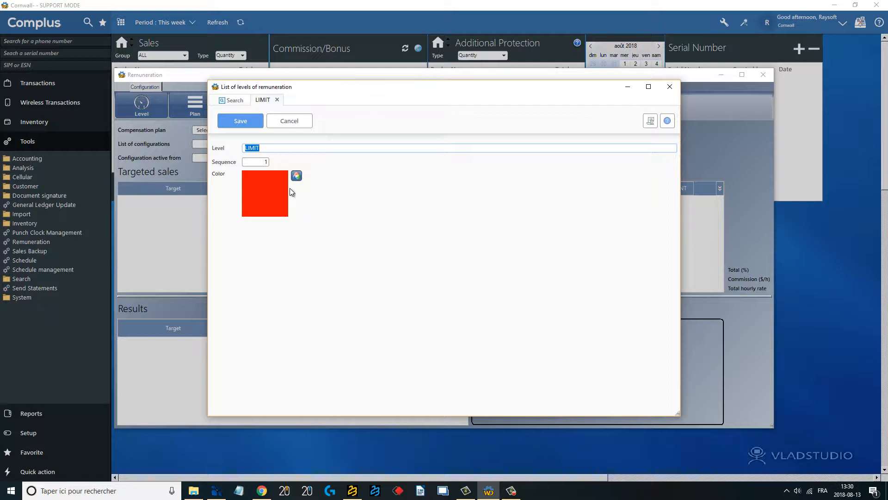
left_click(334, 151)
key("Tab")
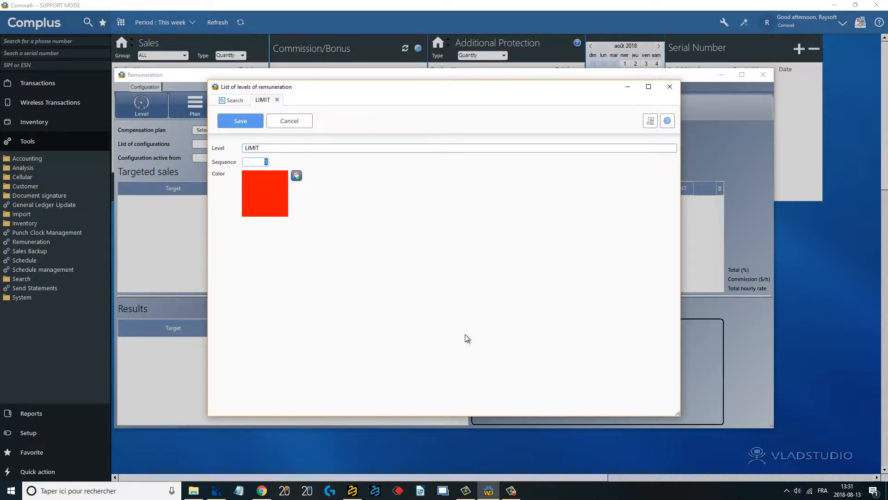
left_click(290, 121)
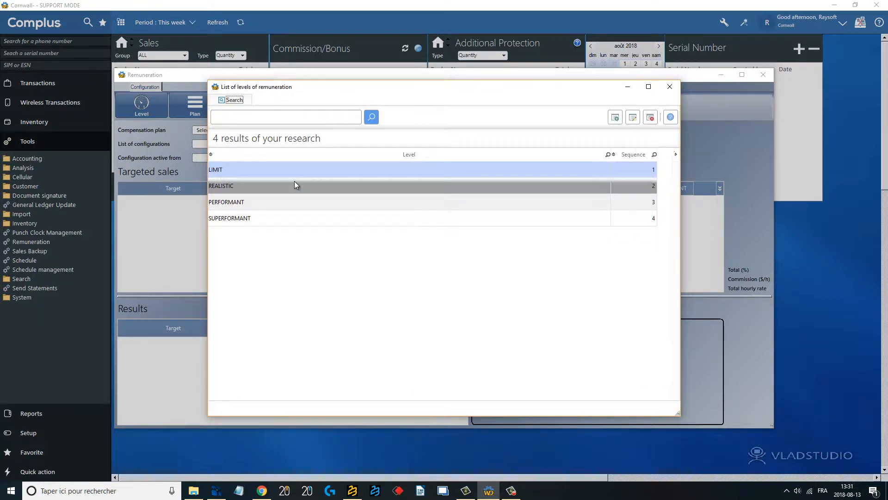
Review the REALISTIC remuneration level's settings without saving, and close the list of levels
left_click(294, 185)
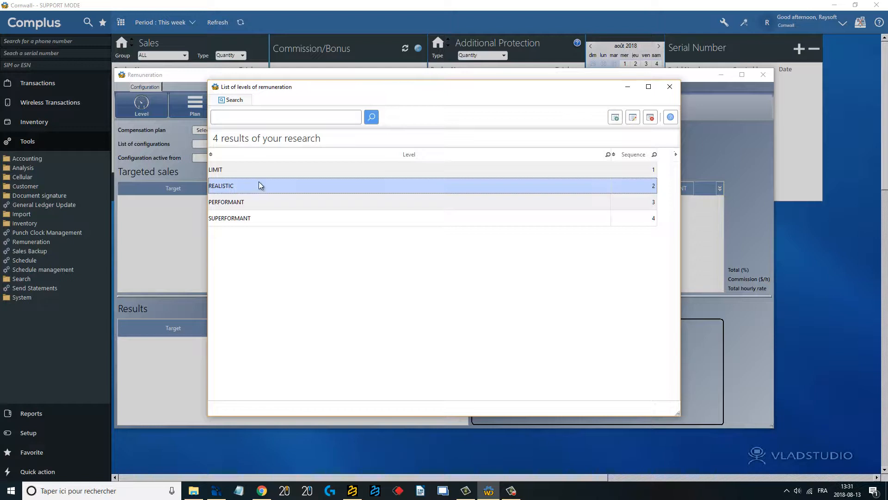
double_click(307, 185)
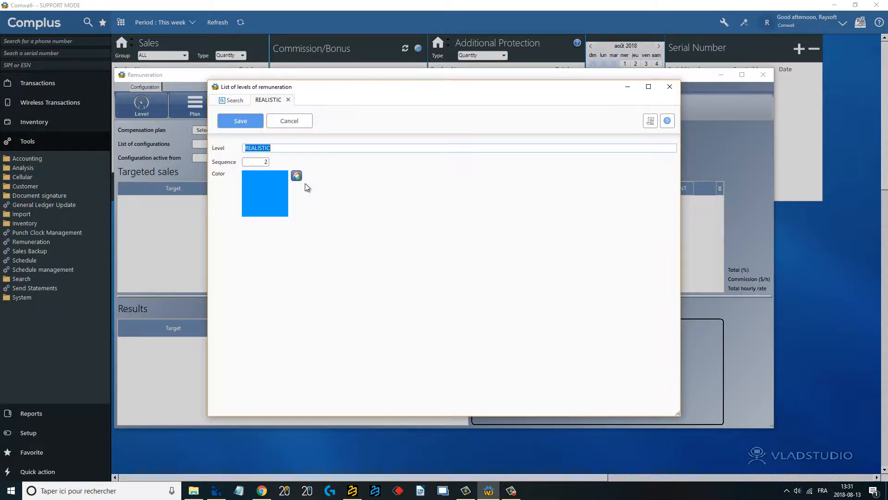
left_click(258, 162)
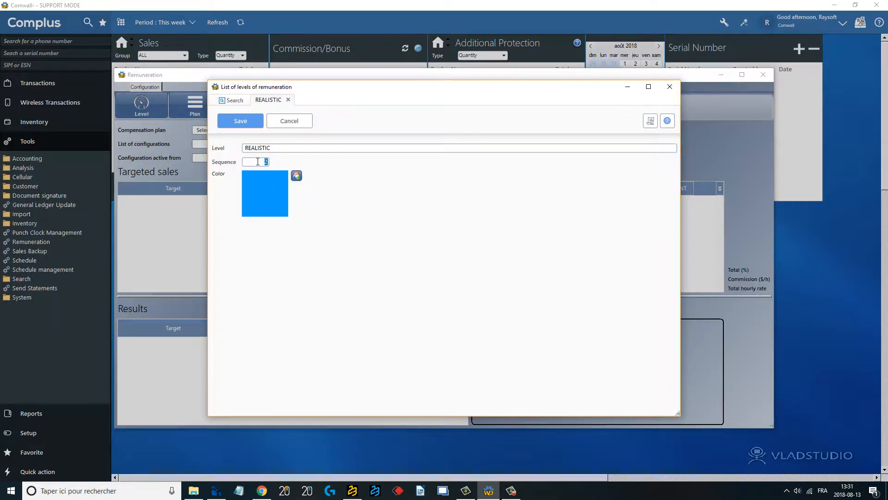
left_click(290, 125)
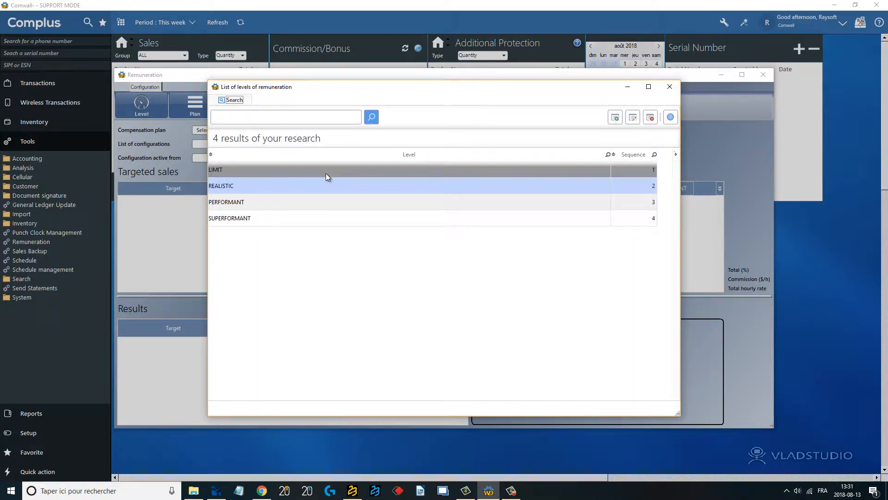
left_click(669, 86)
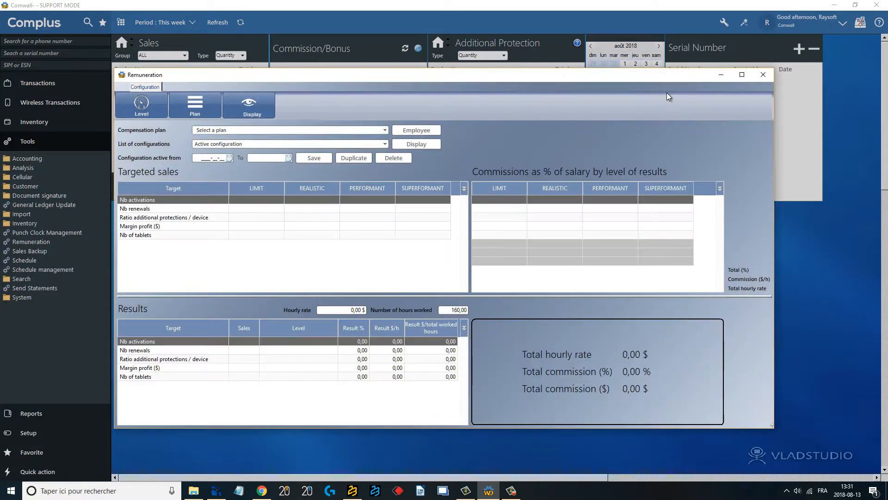
Open the list of compensation plans and view the INTERNAL SALESREP plan without saving changes
left_click(202, 109)
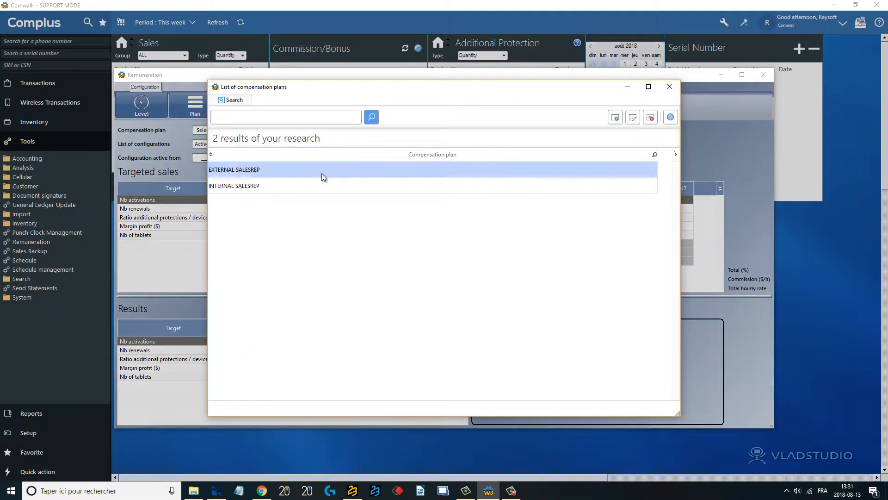
left_click(321, 183)
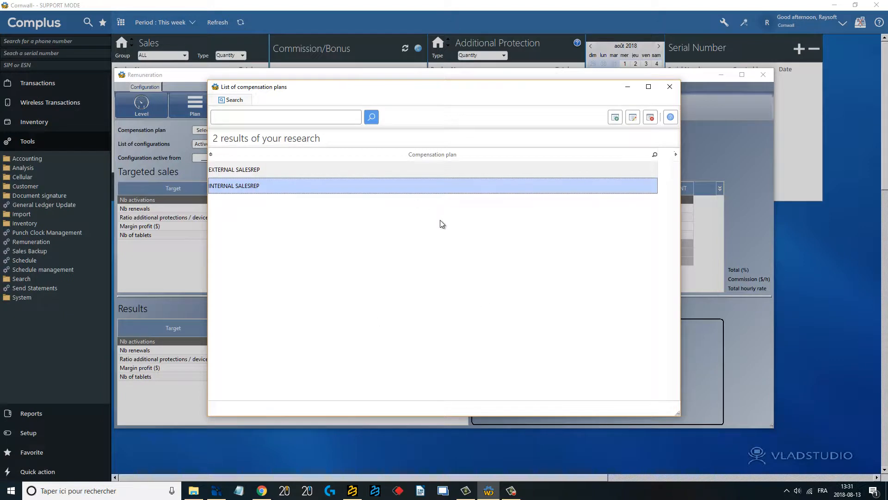
double_click(286, 187)
left_click(310, 147)
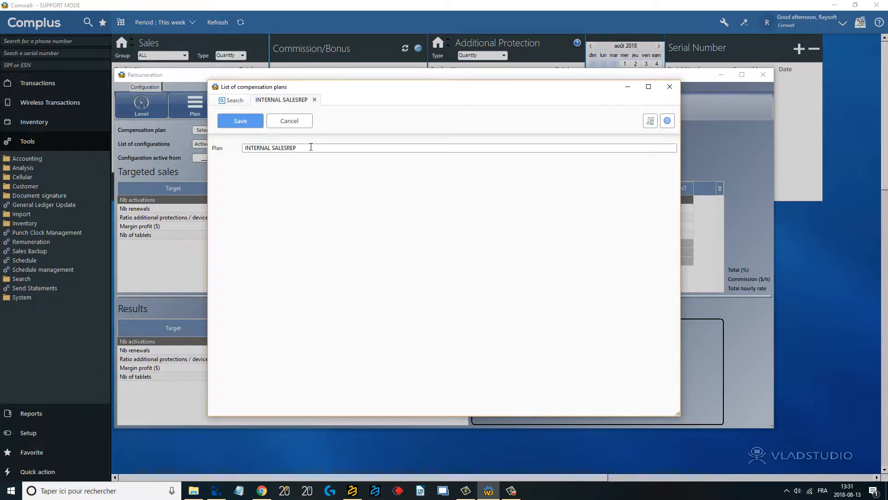
left_click(289, 121)
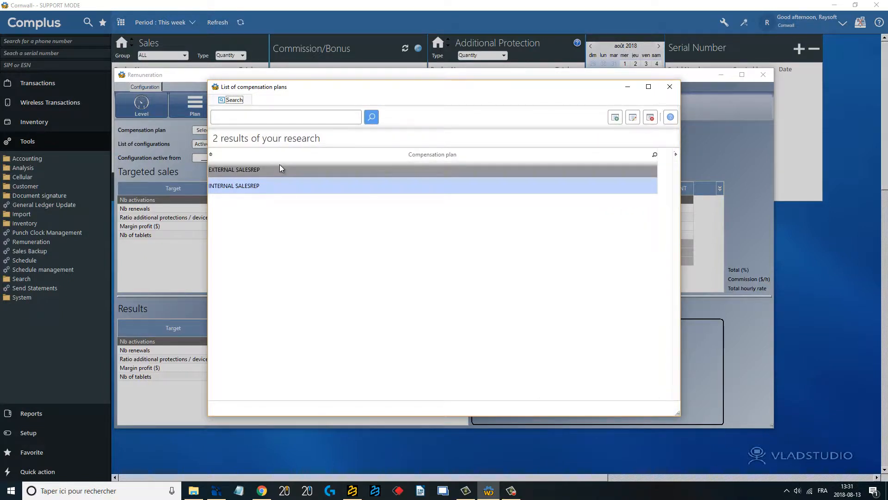
View the EXTERNAL SALESREP compensation plan without saving, and close the list of plans
double_click(279, 169)
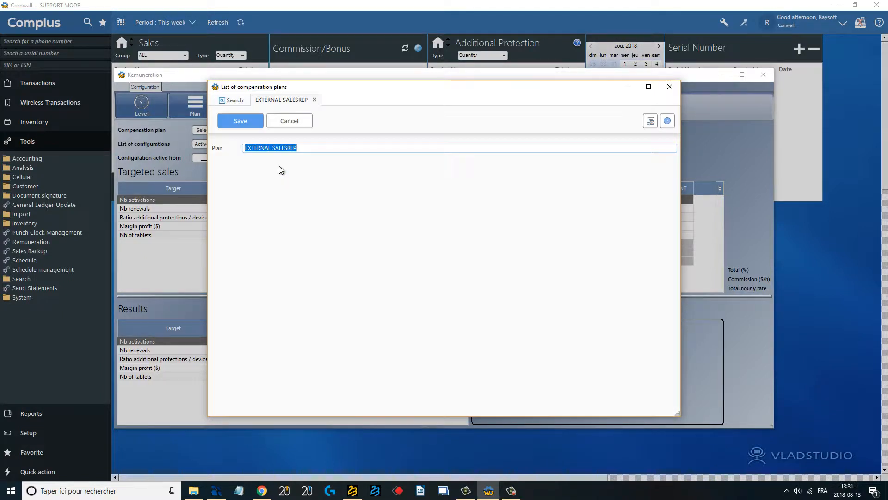
left_click(302, 126)
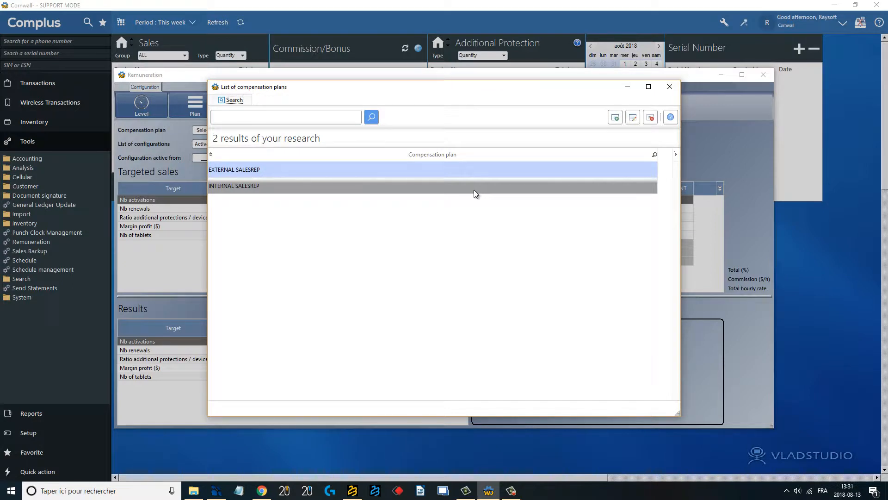
left_click(670, 87)
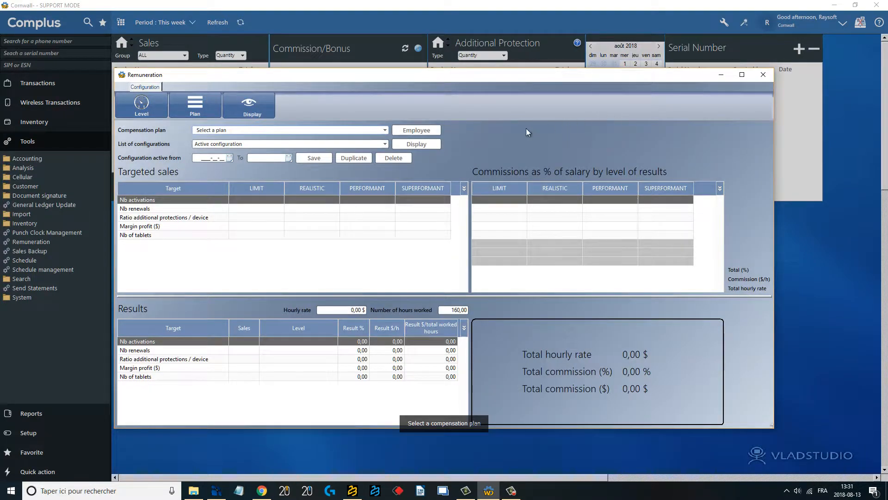
Review the display configuration's hideable items and variable elements, including the manual product name, and confirm the dialog
left_click(252, 106)
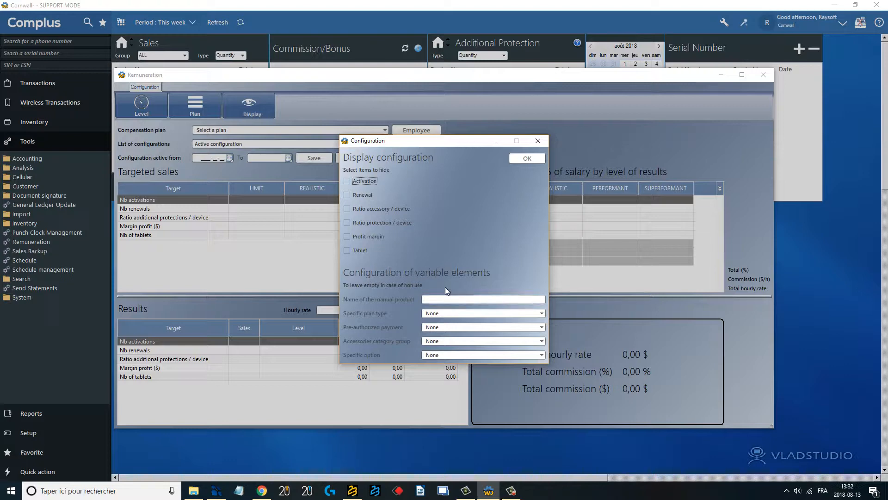
left_click(481, 299)
left_click(528, 158)
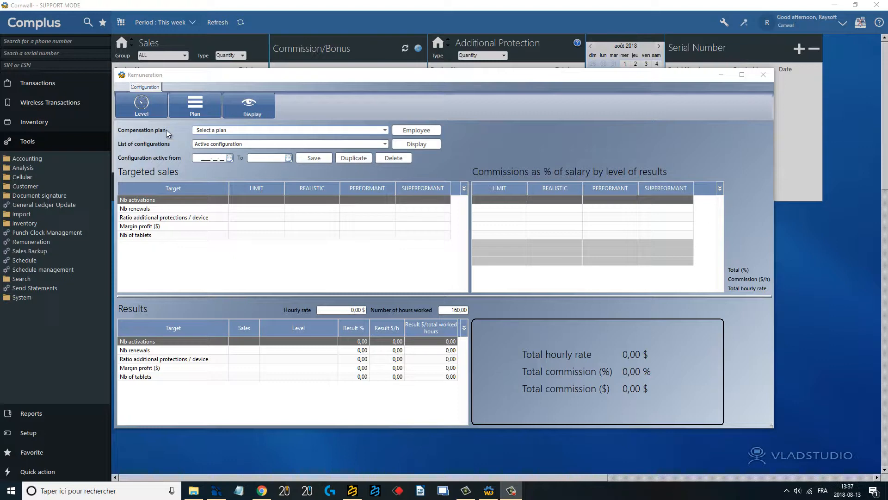
Load the INTERNAL SALESREP compensation plan's configuration and select its Nb activations target
left_click(376, 129)
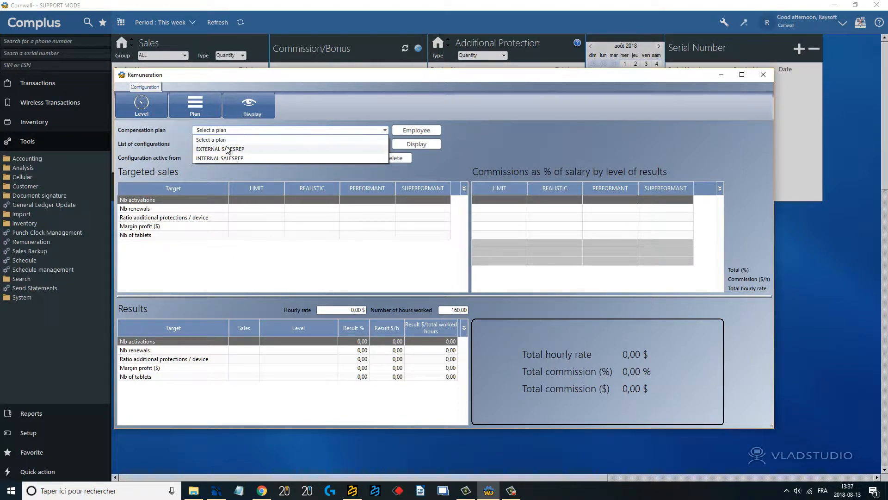
left_click(228, 157)
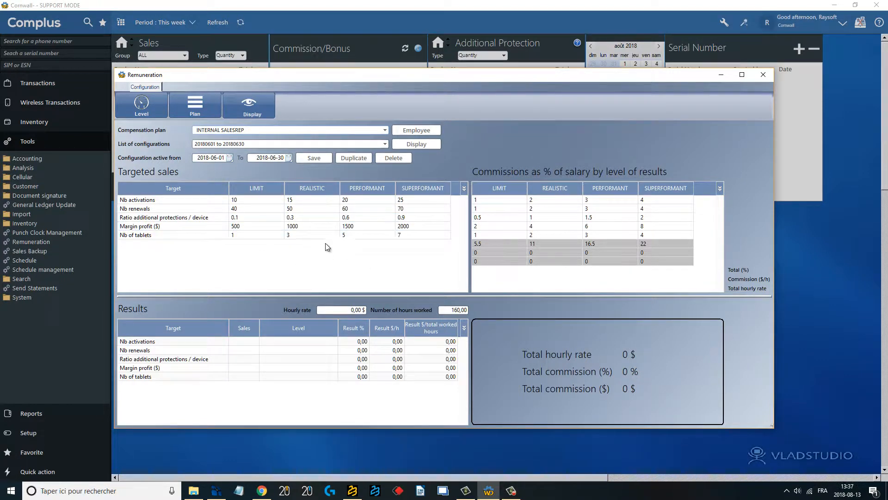
left_click(240, 202)
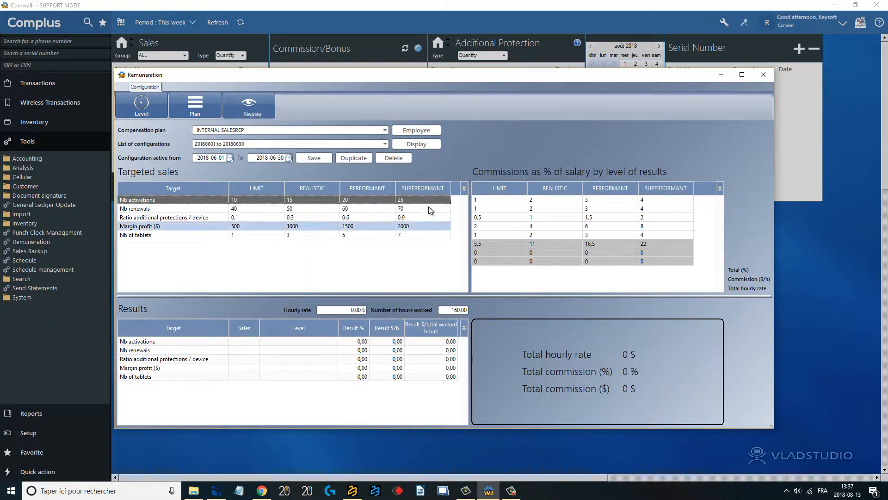
Compare the list of remuneration levels with the plan's level columns, and close the list
left_click(138, 113)
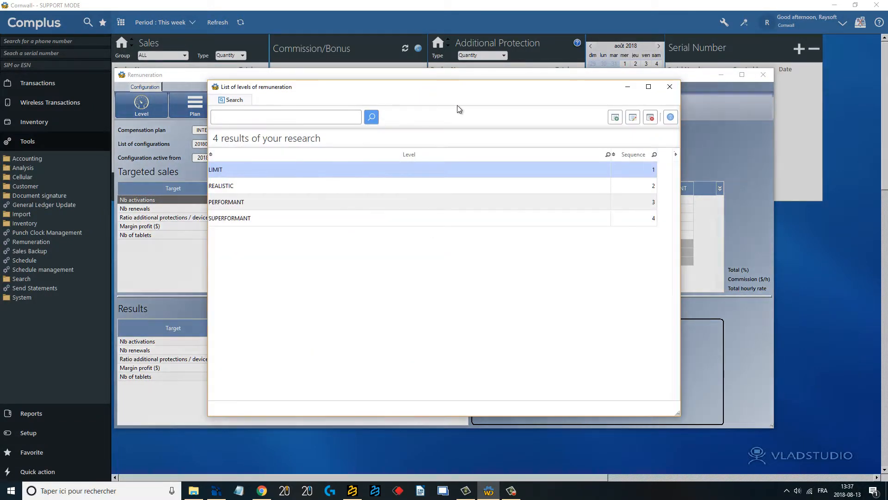
left_click_drag(444, 95, 603, 157)
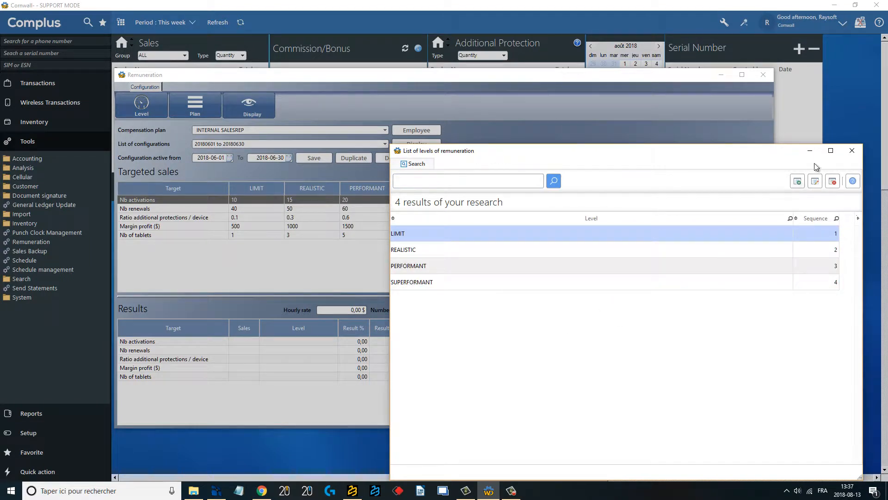
left_click(852, 150)
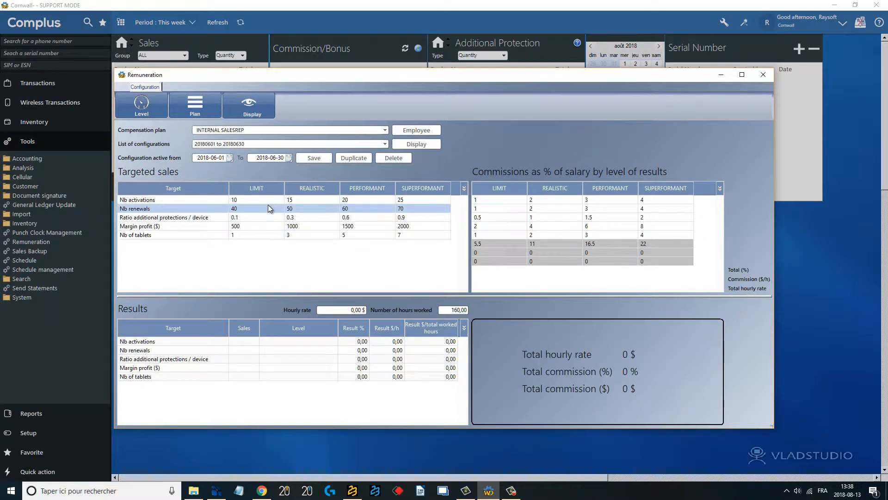
Set the REALISTIC sales target for Nb activations to 17
left_click(251, 200)
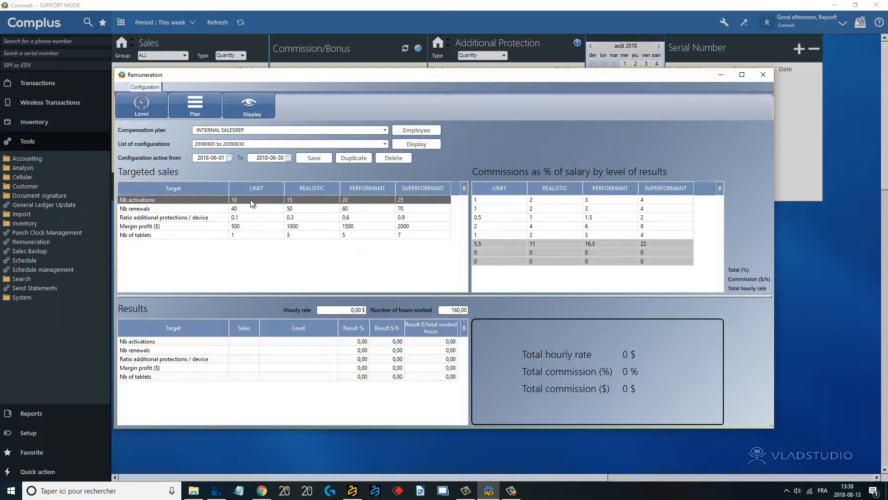
left_click(302, 200)
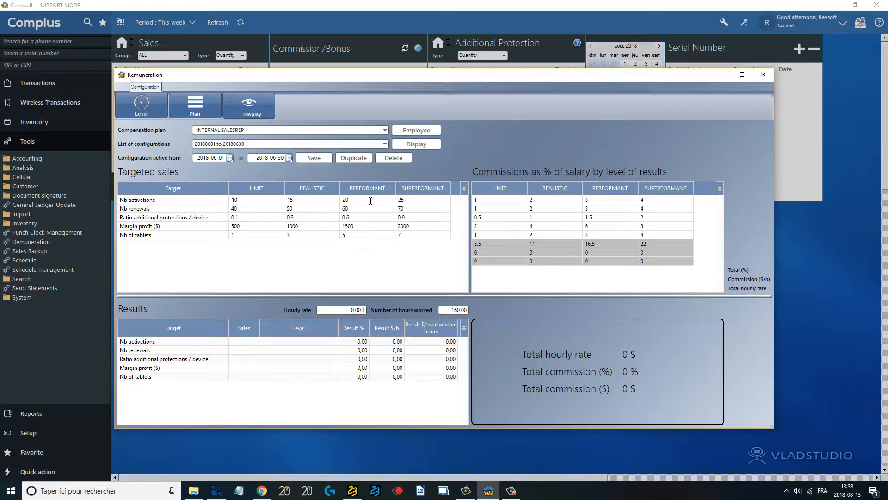
key("BackSpace")
left_click(376, 229)
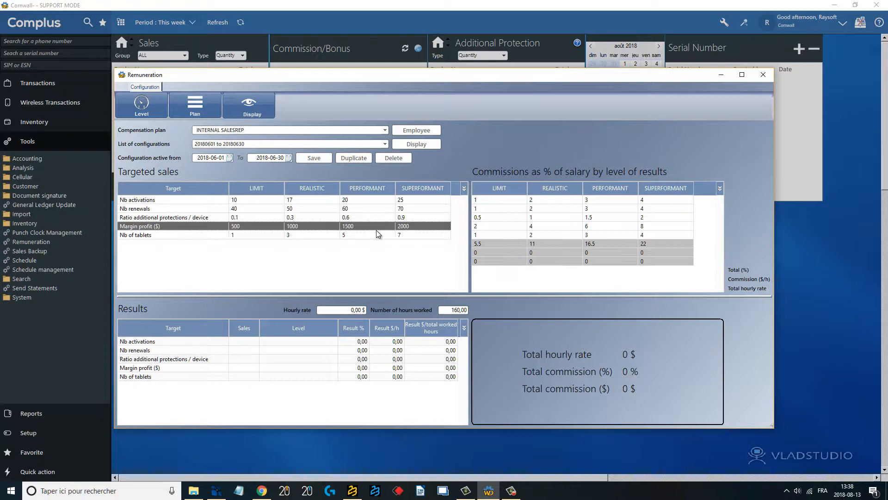
Examine the commission percentages by level of results for the Nb activations and Nb renewals targets
left_click(263, 201)
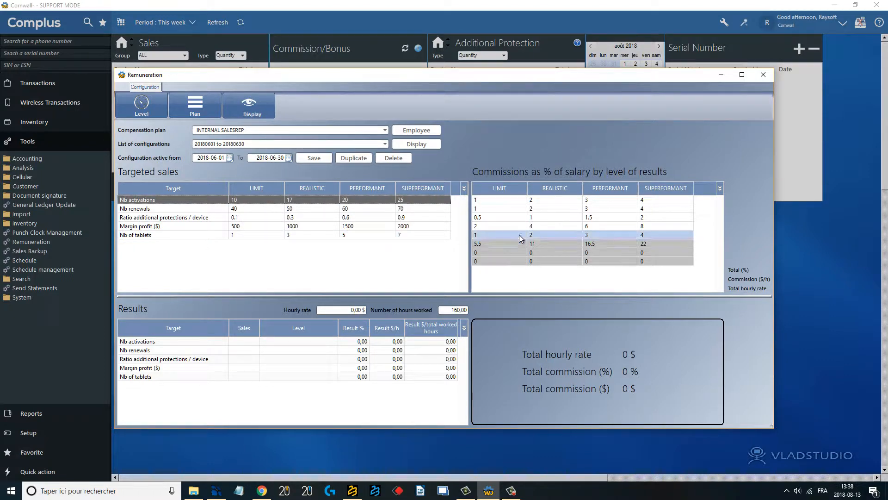
left_click(551, 207)
left_click(550, 202)
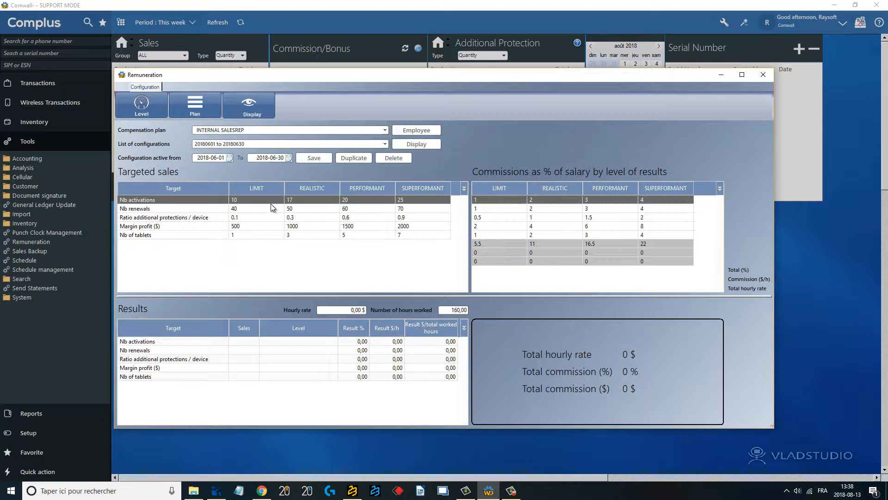
left_click(482, 200)
double_click(483, 199)
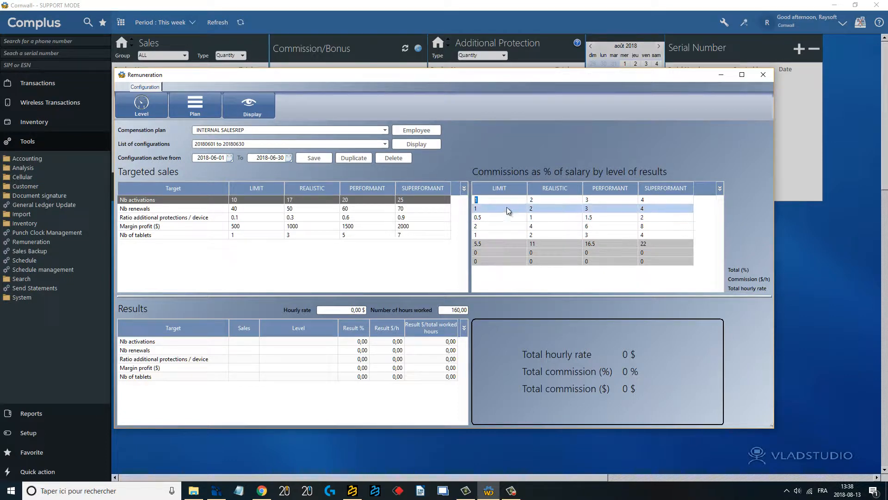
left_click(573, 210)
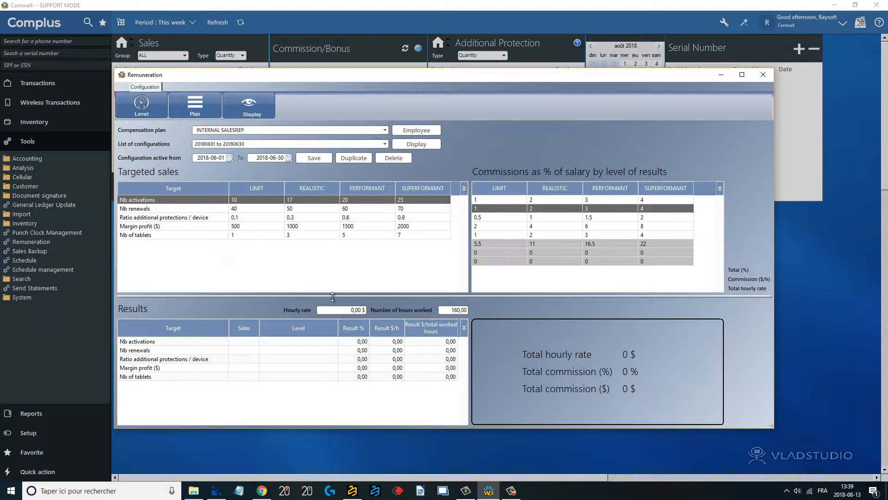
Enlarge the Results section and set the simulation's hourly rate to 13,45 $
left_click_drag(332, 297, 332, 273)
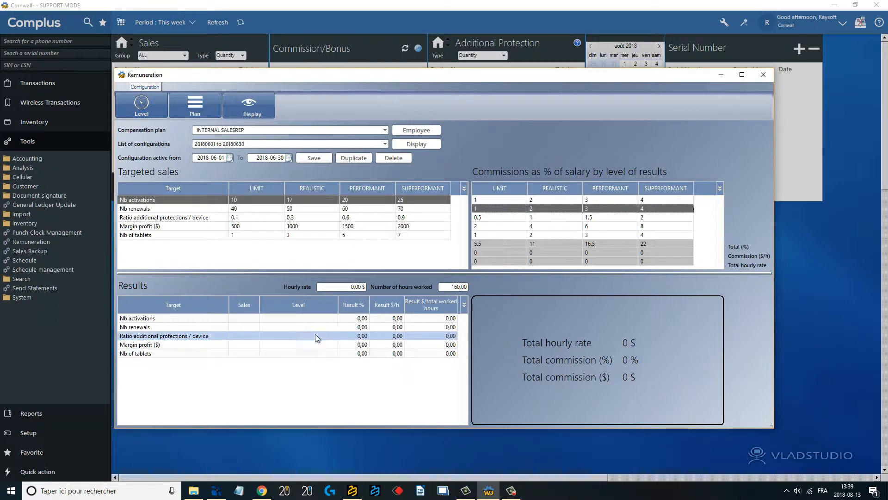
left_click(350, 287)
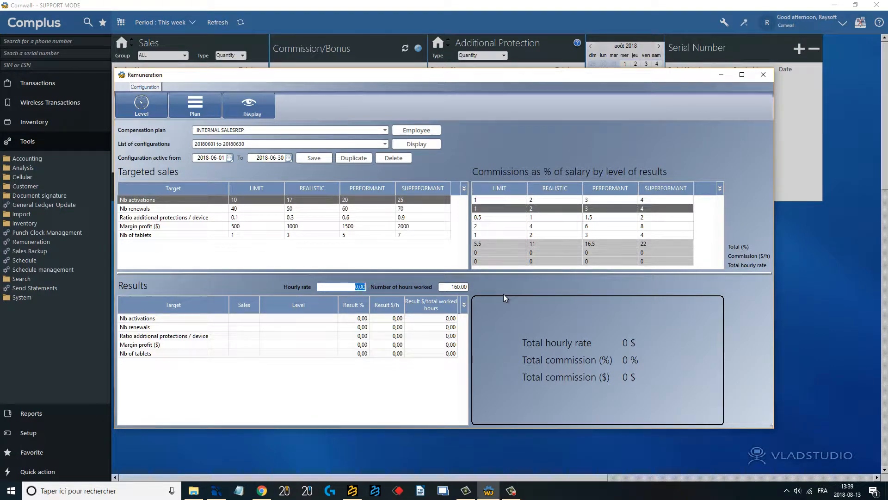
type("13,45")
Simulate sales of 25 activations, 55 renewals, a 0.4 additional protection ratio, 2500 $ margin profit and 2 tablets, and display the results
left_click(252, 316)
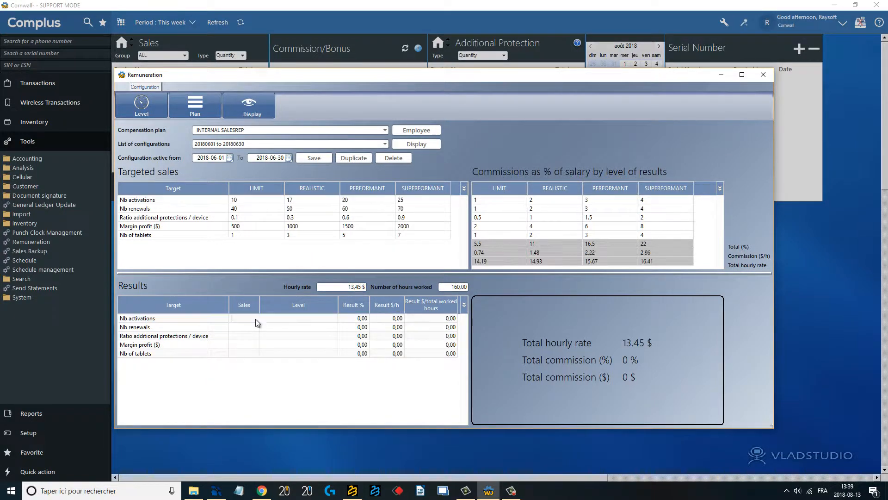
left_click(302, 352)
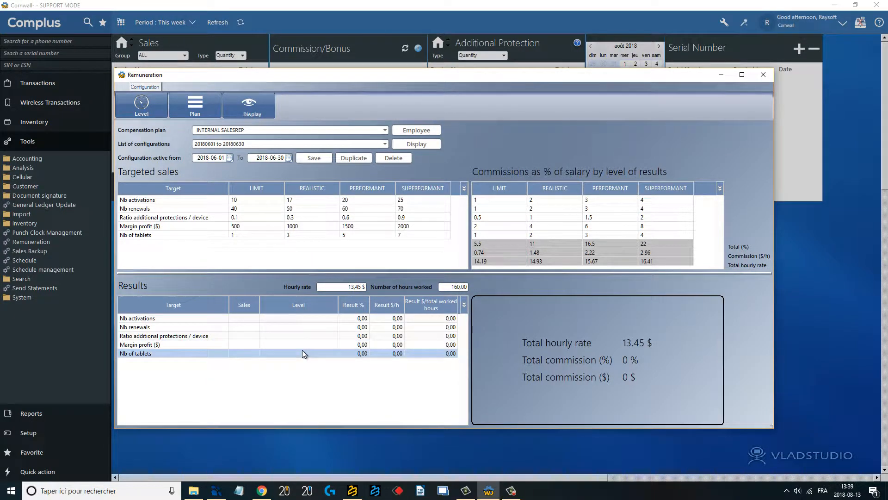
type("25")
left_click(236, 327)
left_click(236, 328)
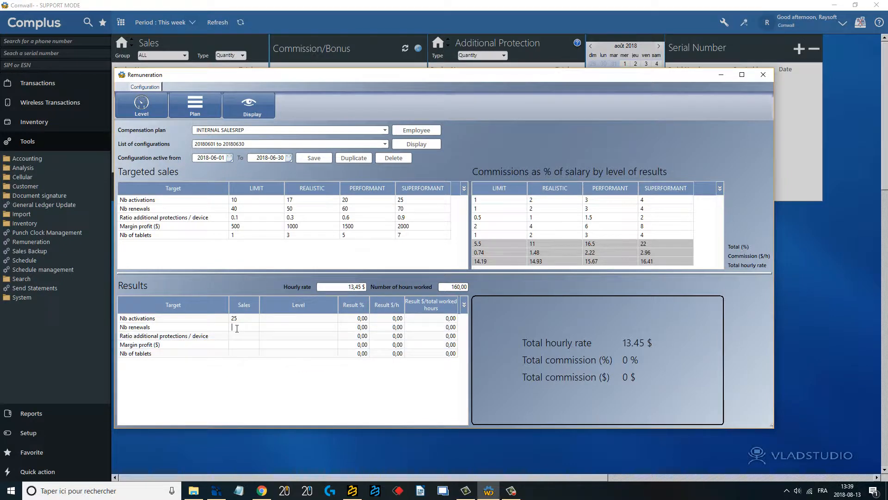
type("55")
left_click(258, 337)
left_click(246, 337)
type("0.4")
left_click(244, 343)
type("2500")
left_click(242, 354)
type("2")
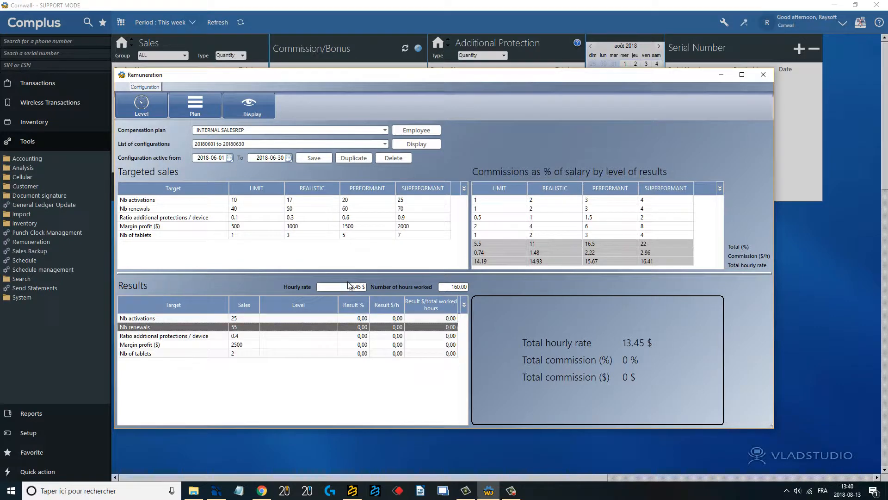
left_click(416, 142)
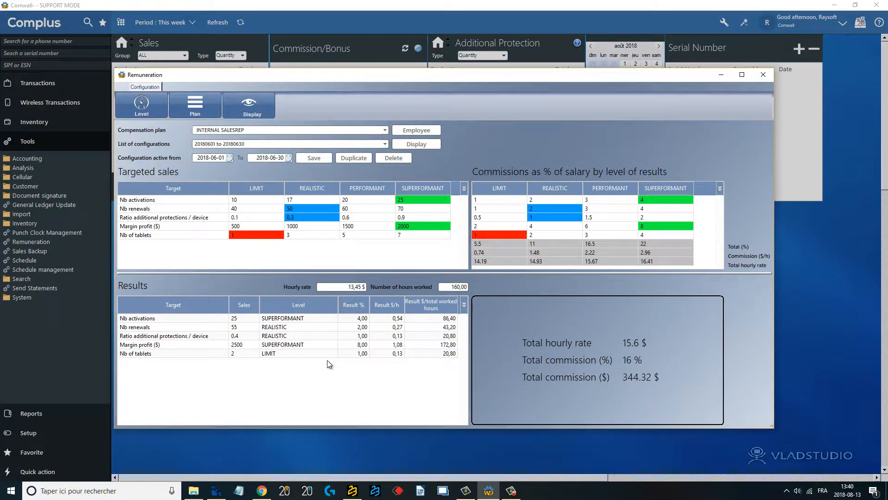
Examine each target's achieved level, commission percentage and dollar results against the highlighted targets and the hourly rate
left_click(185, 319)
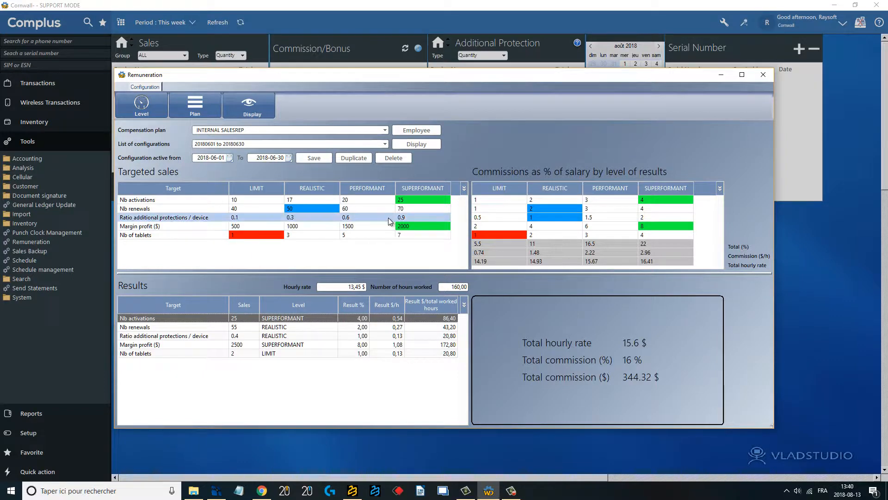
left_click(426, 207)
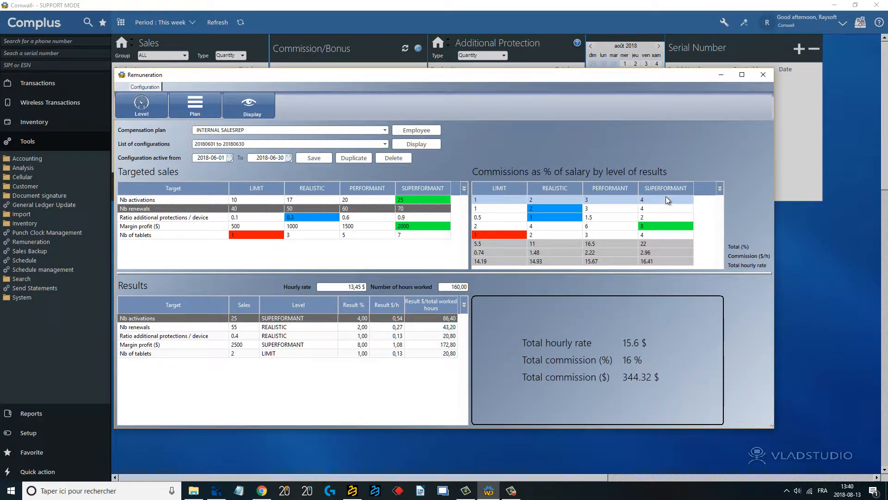
left_click(659, 208)
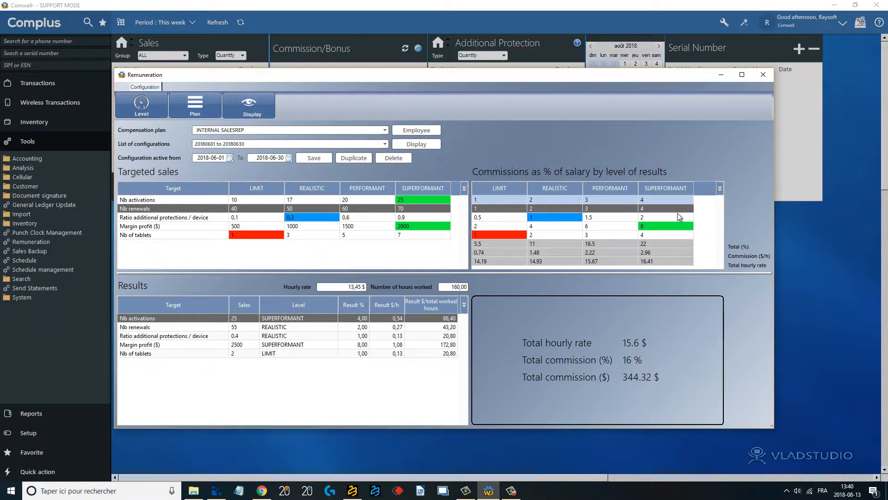
left_click(296, 336)
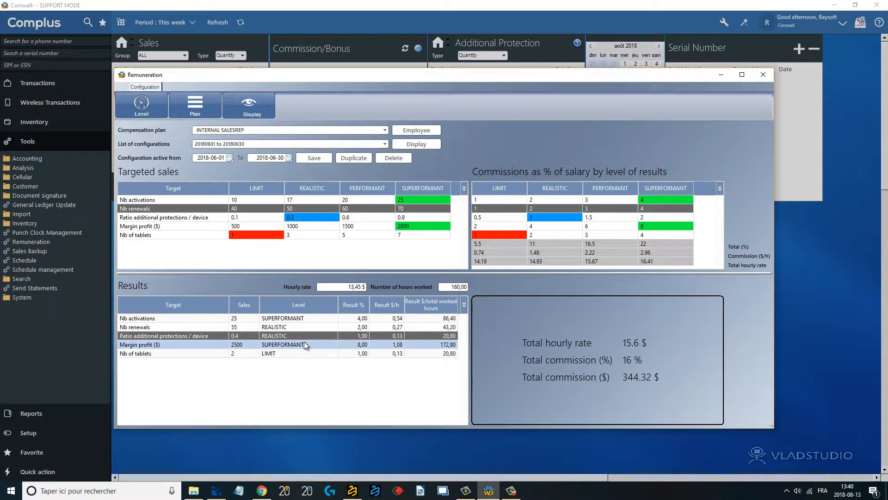
left_click(303, 353)
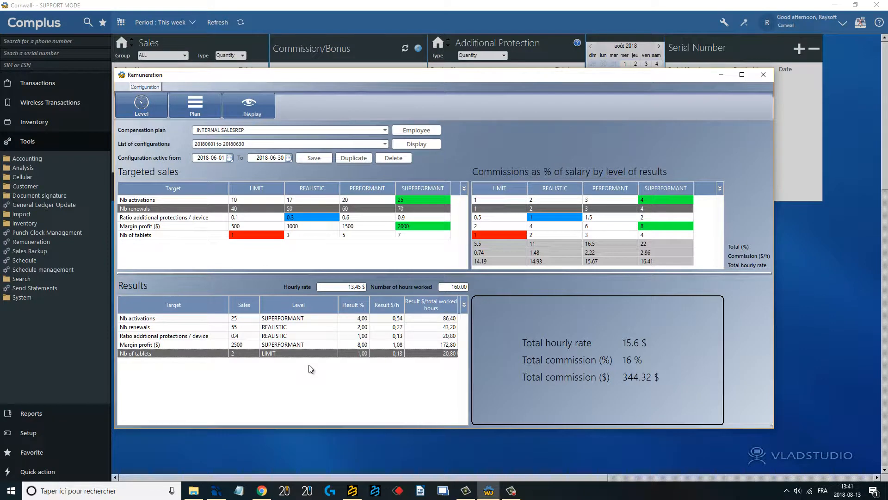
left_click(362, 319)
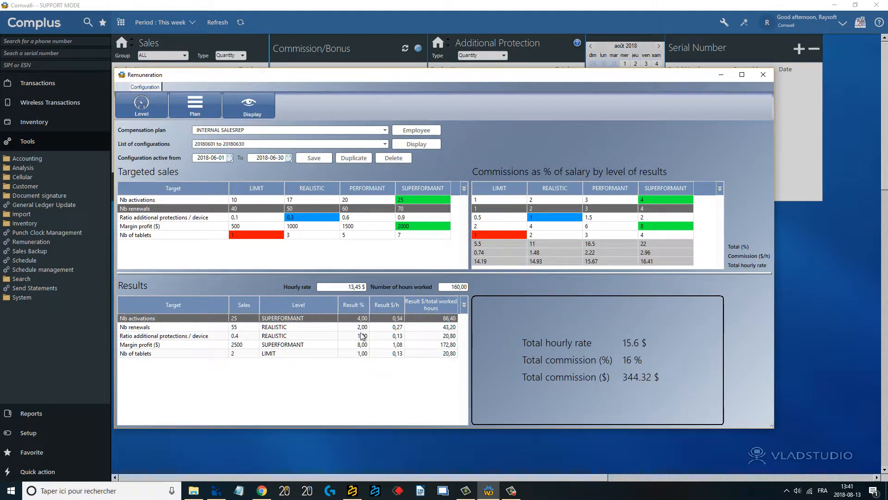
left_click(359, 356)
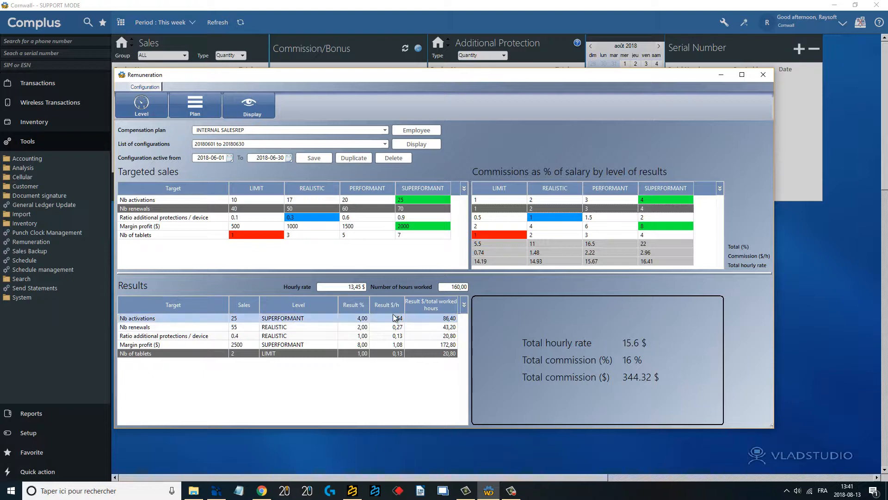
left_click(358, 287)
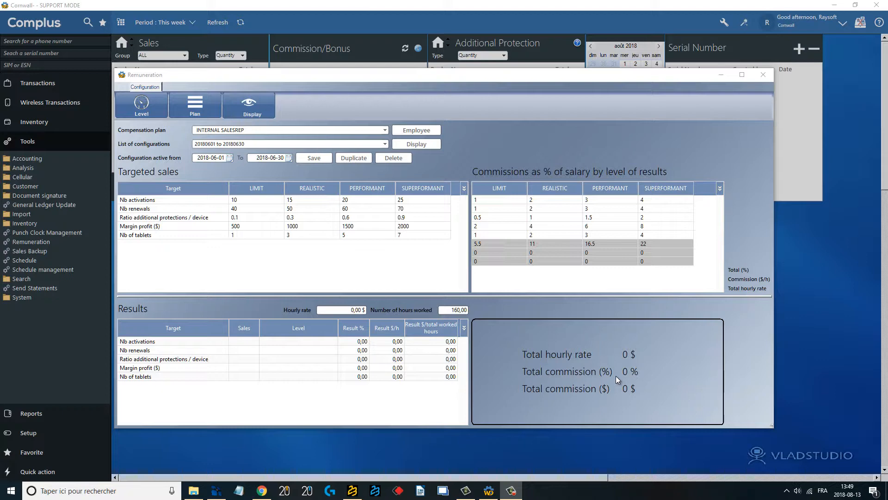
Switch the Remuneration window to employee management and select the individual salesperson
left_click(417, 130)
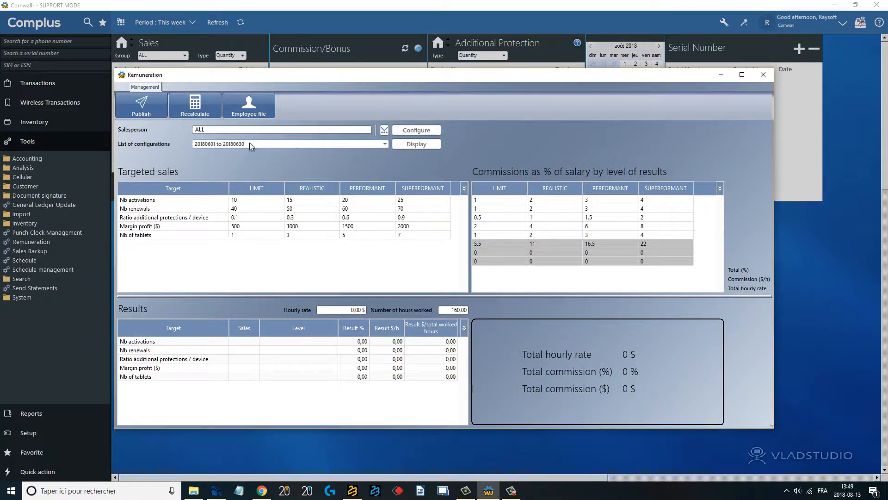
left_click(385, 130)
double_click(345, 224)
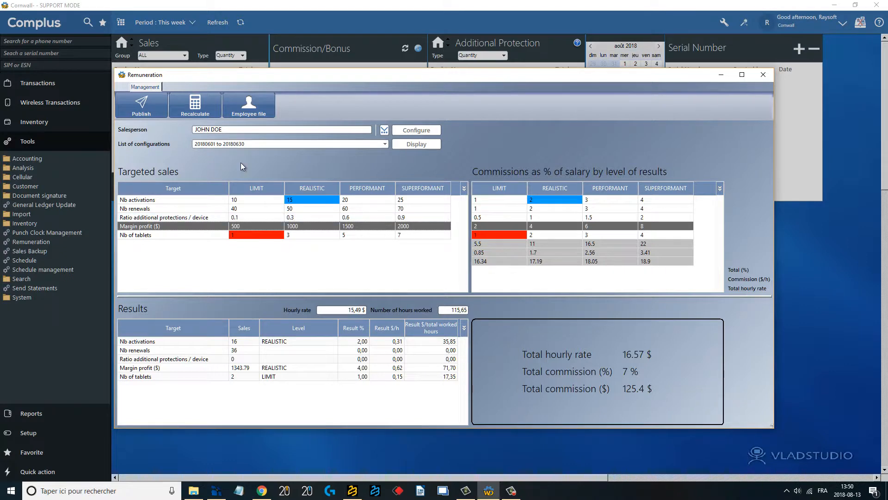
Open the salesperson's employee file and review the hourly rate and the available compensation plans, keeping INTERNAL SALESREP
left_click(258, 109)
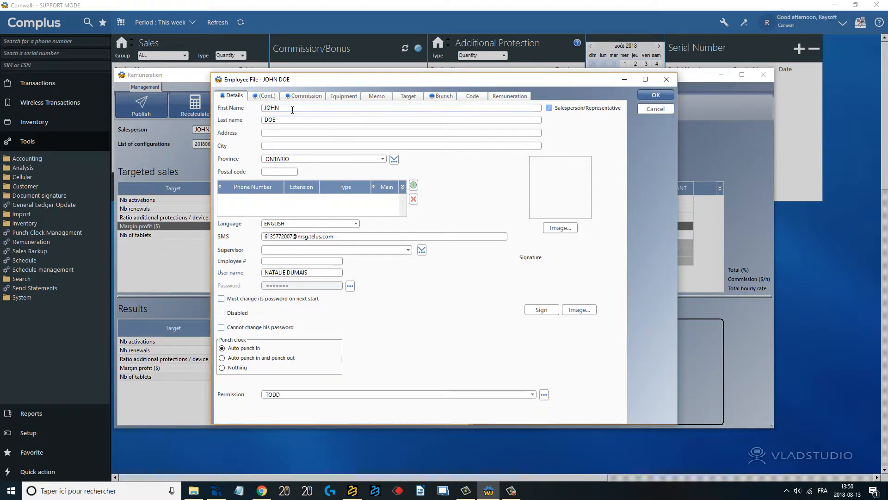
left_click(263, 97)
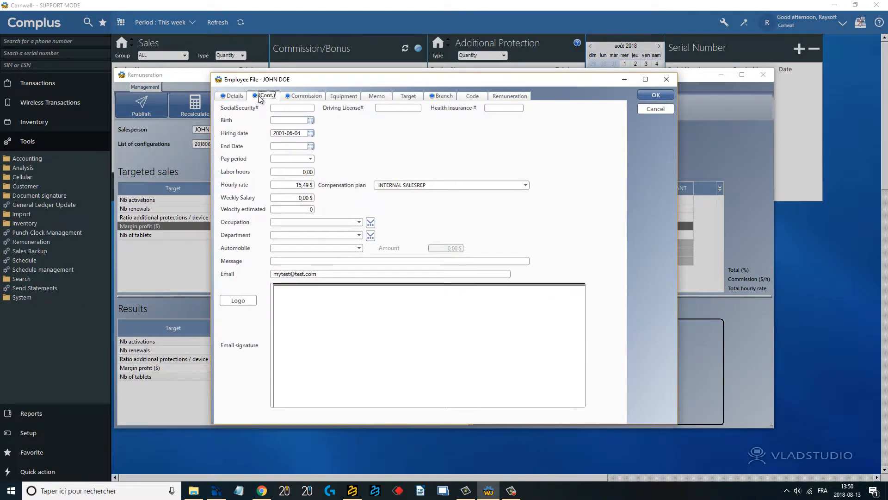
left_click(291, 185)
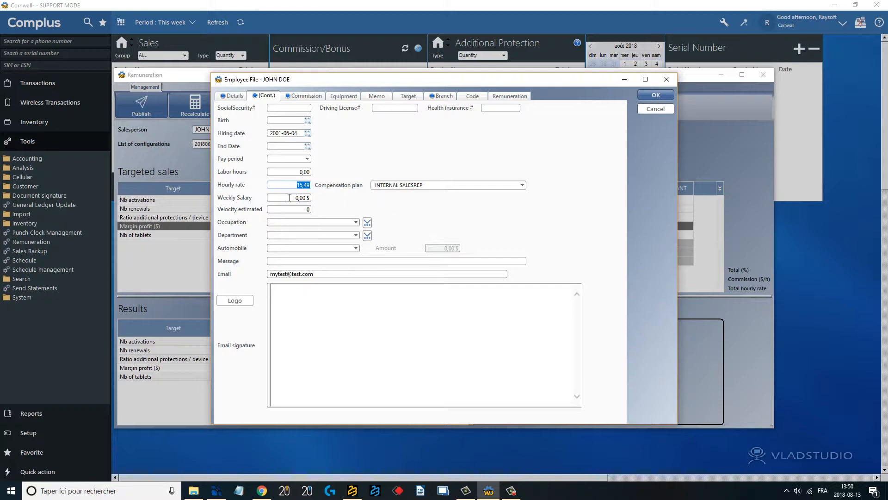
left_click(517, 184)
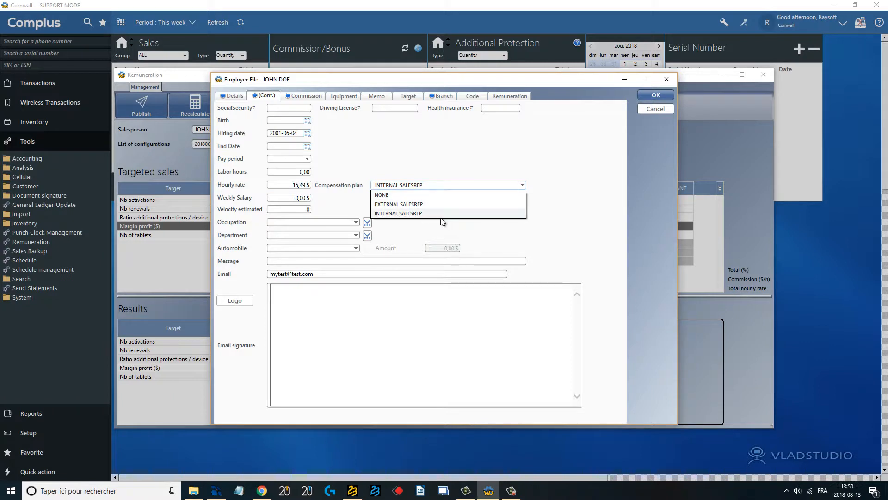
left_click(570, 207)
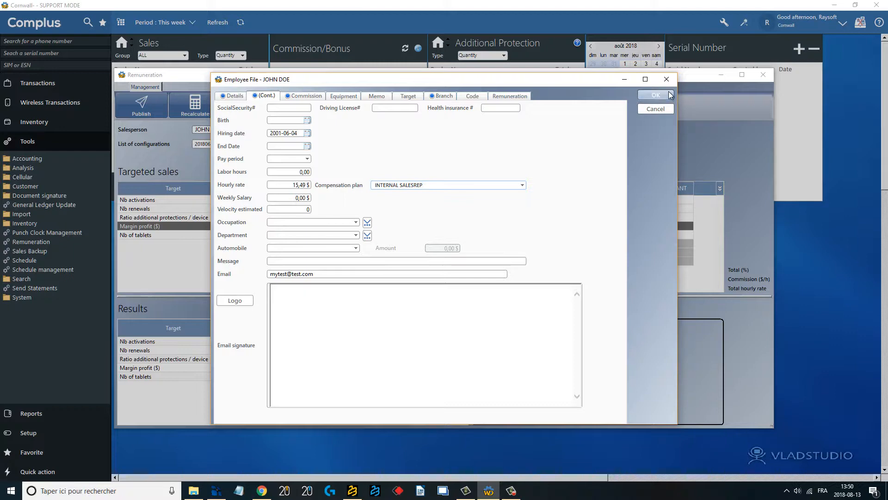
Close the employee file and display the salesperson's results for 20180601 to 20180630, examining each target's sales and achieved level
left_click(668, 108)
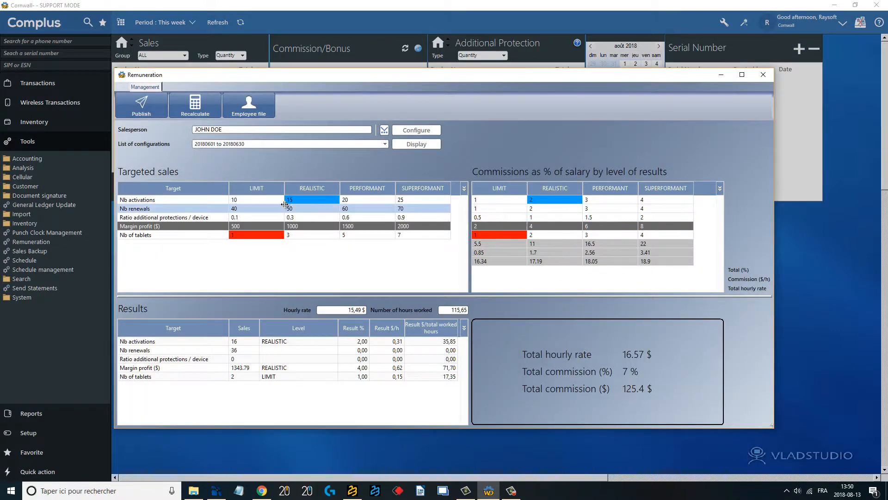
left_click(411, 146)
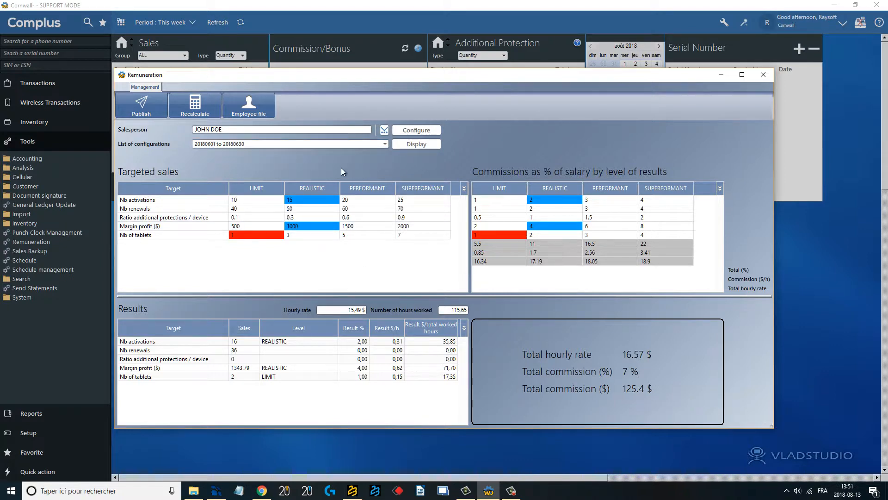
left_click(281, 341)
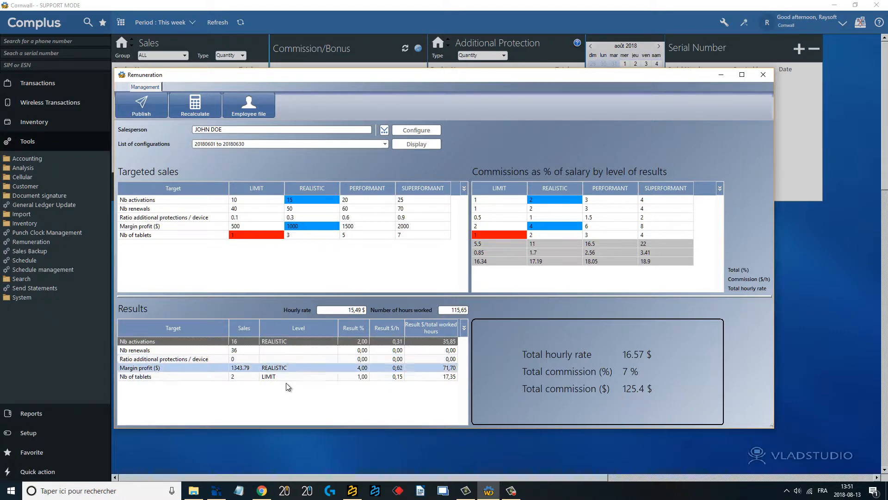
left_click(264, 378)
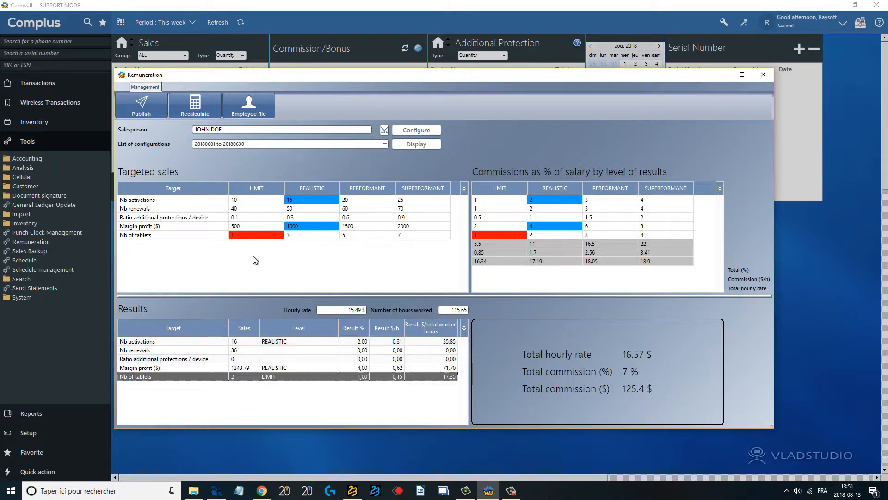
left_click(245, 343)
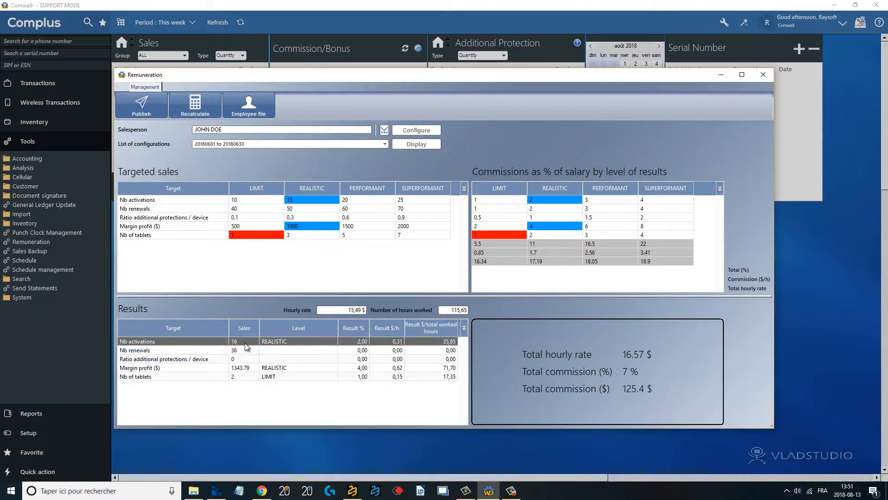
left_click(246, 349)
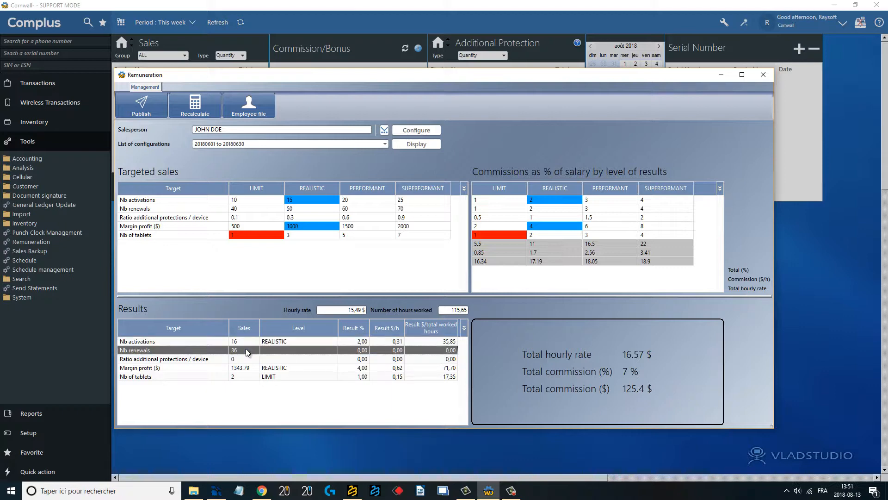
left_click(253, 359)
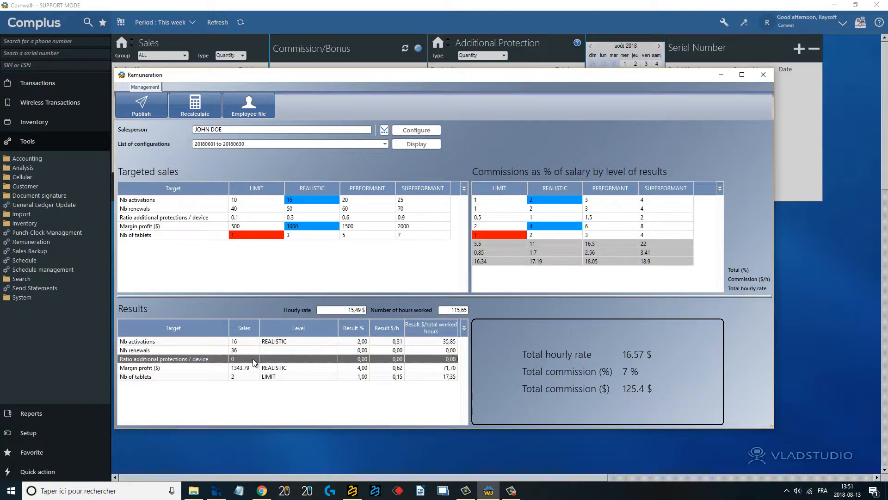
left_click(284, 368)
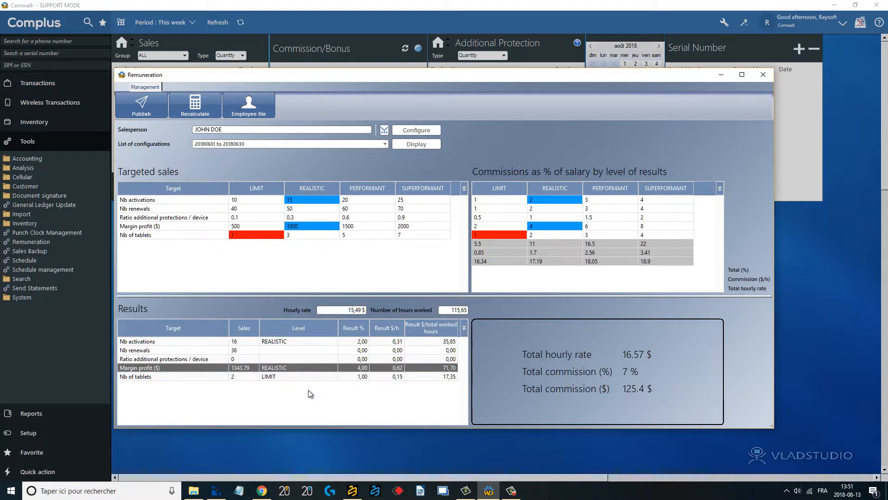
left_click(276, 378)
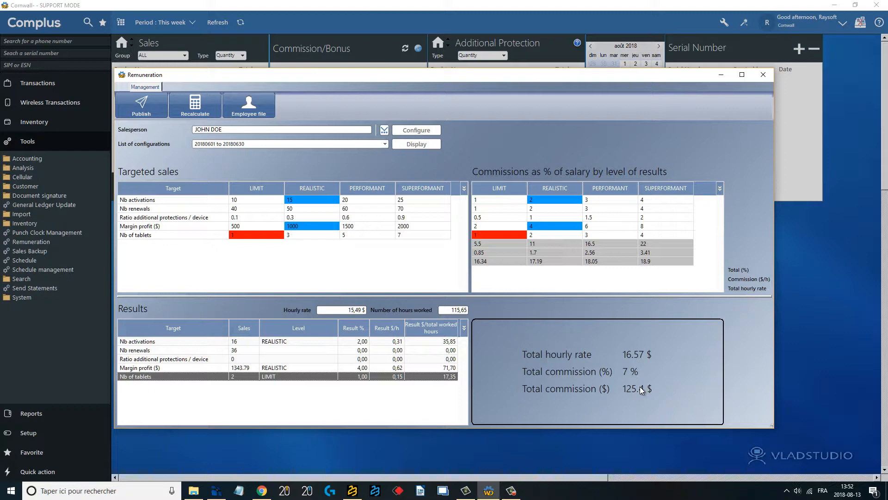
Return to plan configuration, set the Nb activations sales result to 25 and display the recalculated commissions
left_click(409, 132)
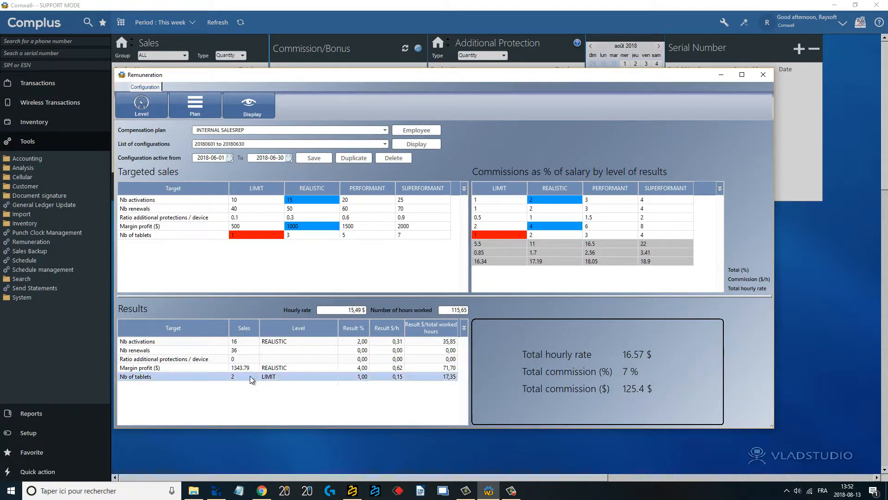
left_click(242, 340)
left_click(242, 340)
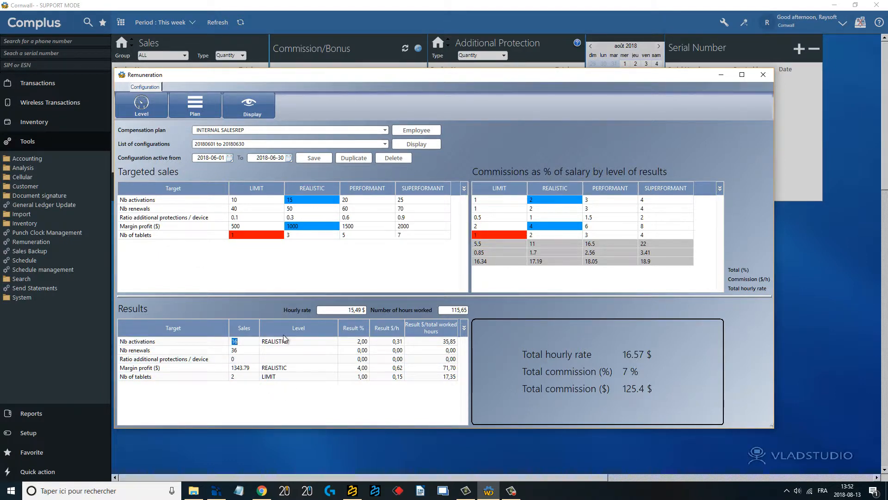
type("25")
left_click(295, 367)
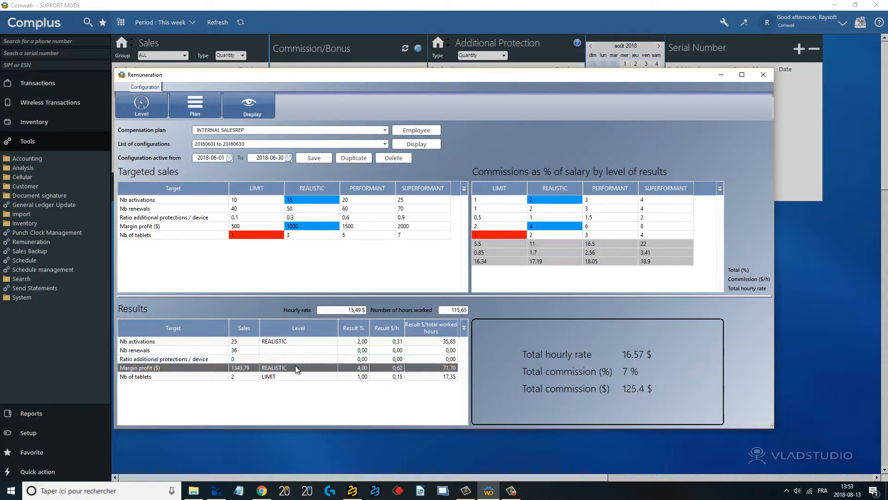
left_click(409, 146)
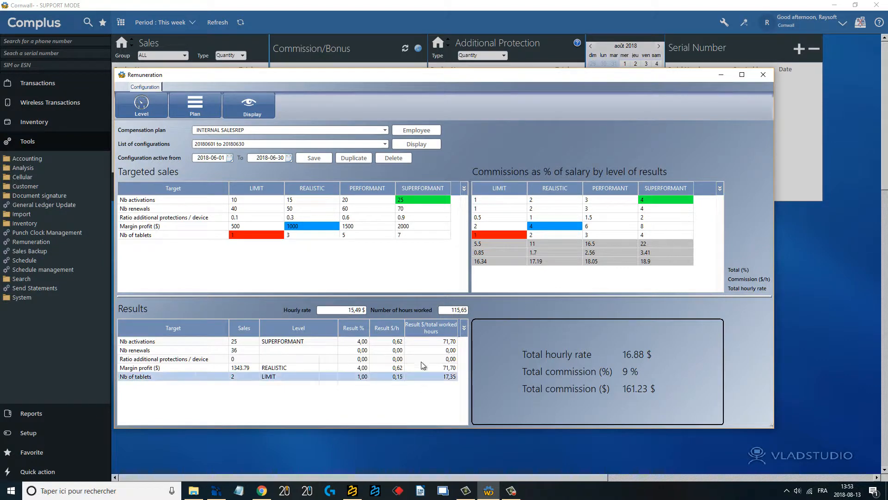
Switch back to employee management and publish the salesperson's results, keeping the 20180601 to 20180630 configuration selected
left_click(418, 132)
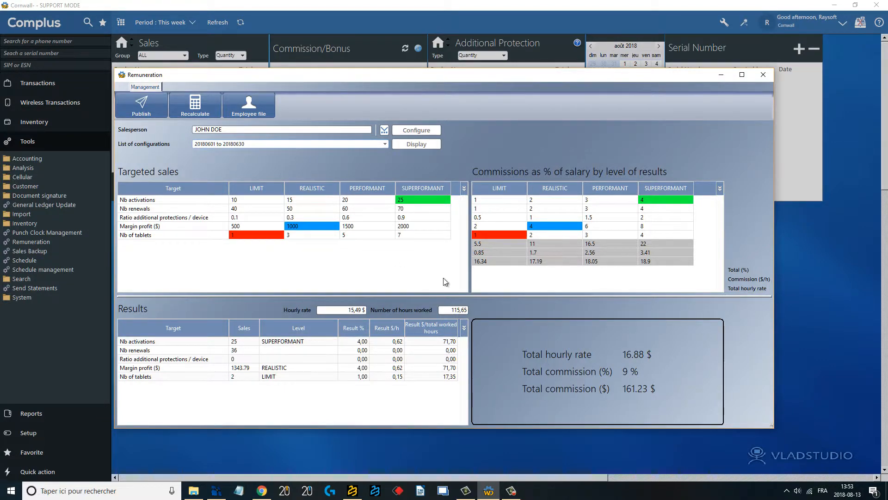
left_click(141, 114)
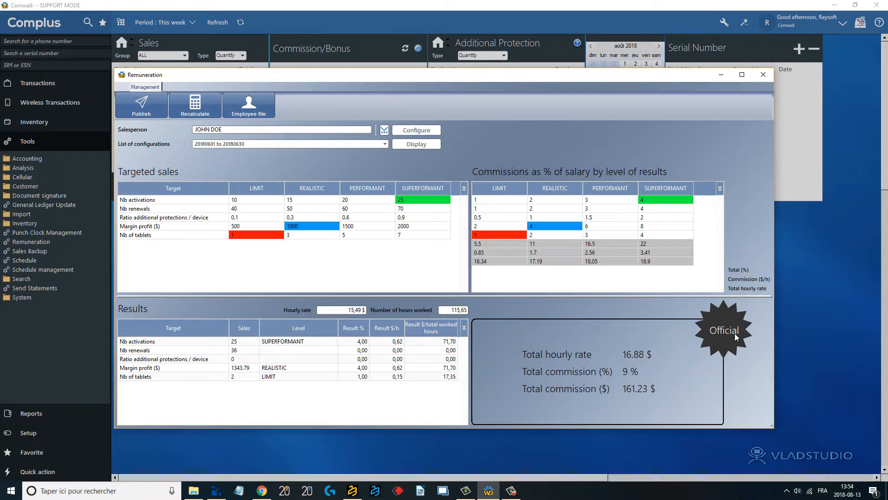
left_click(339, 143)
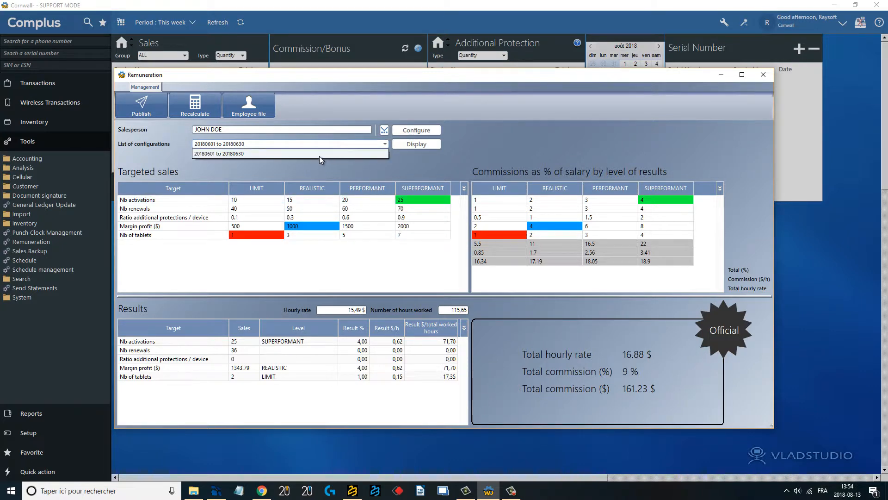
left_click(319, 157)
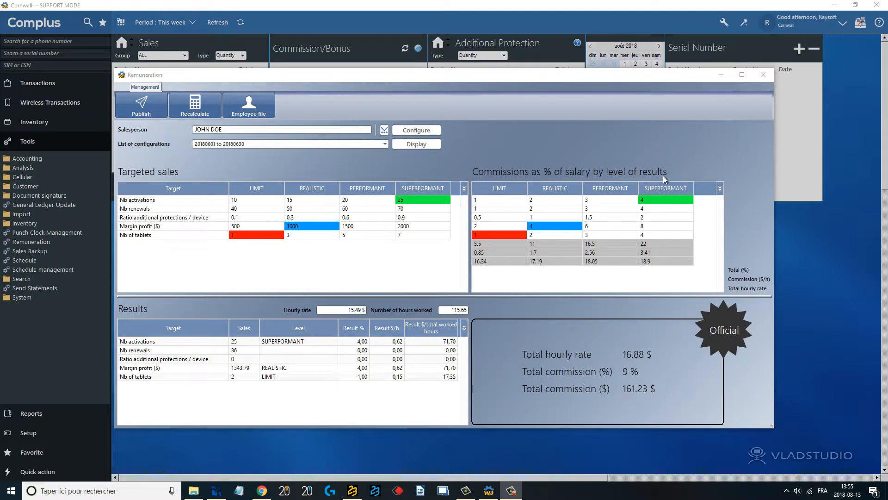
Recalculate the salesperson's results from actual sales and publish them again, replacing the existing publication
left_click(198, 106)
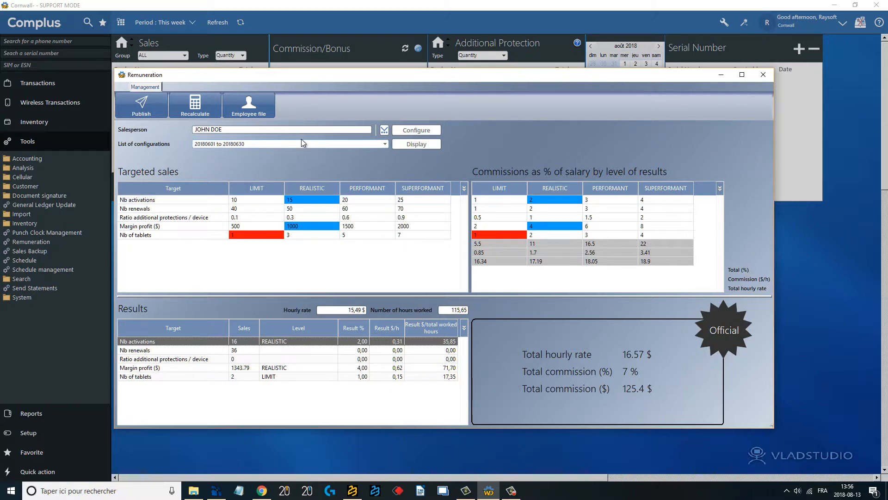
left_click(154, 106)
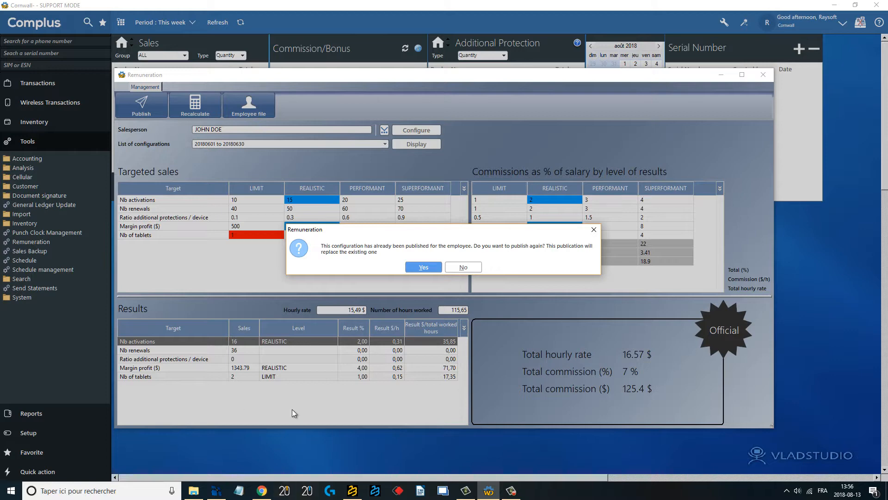
left_click(422, 270)
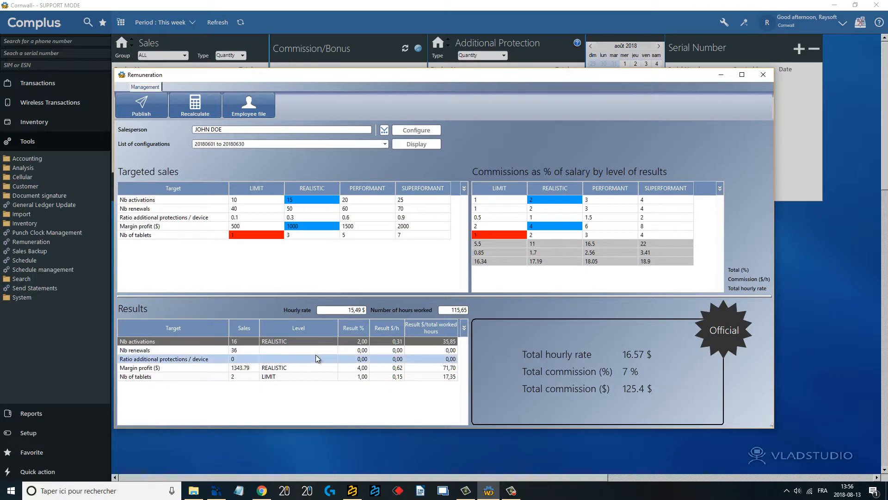
Set the additional protections per device ratio result to 0.6, republish over the existing publication and display the results
left_click(245, 356)
left_click(245, 356)
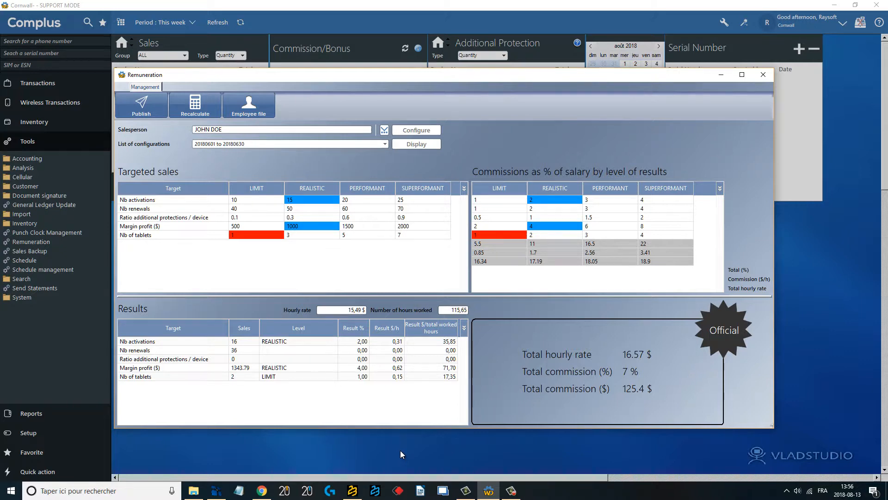
type("6")
left_click(288, 366)
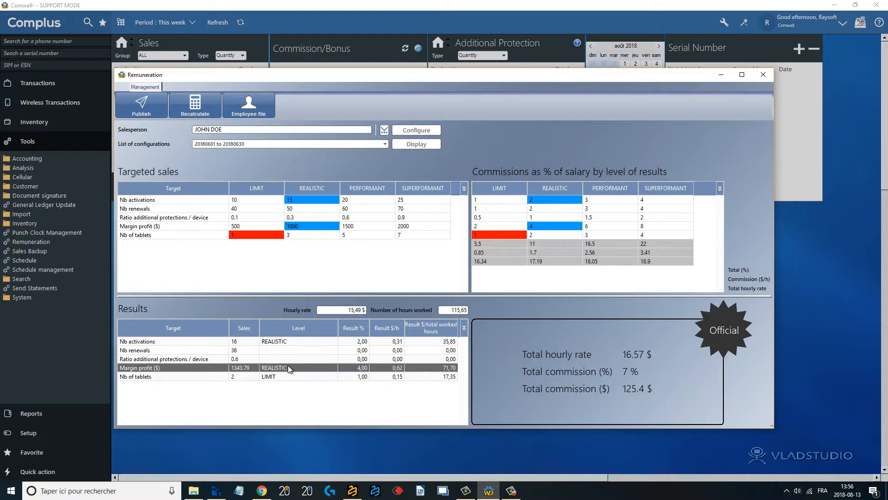
left_click(141, 106)
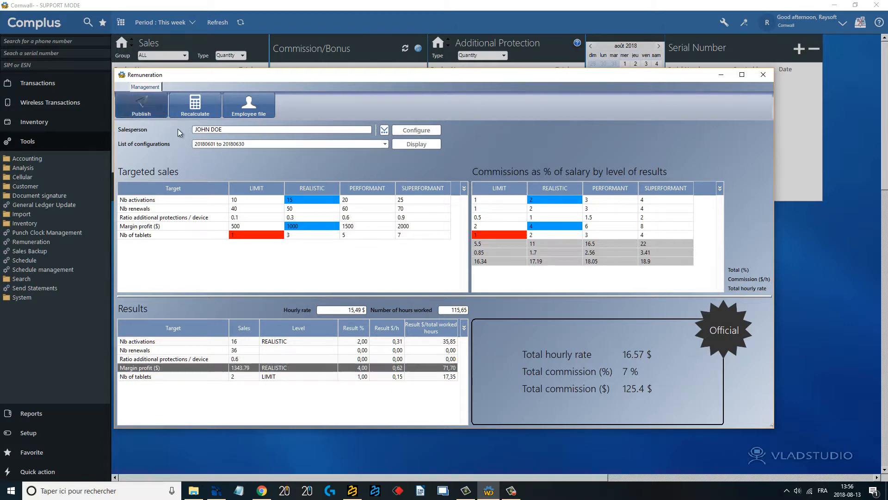
left_click(423, 267)
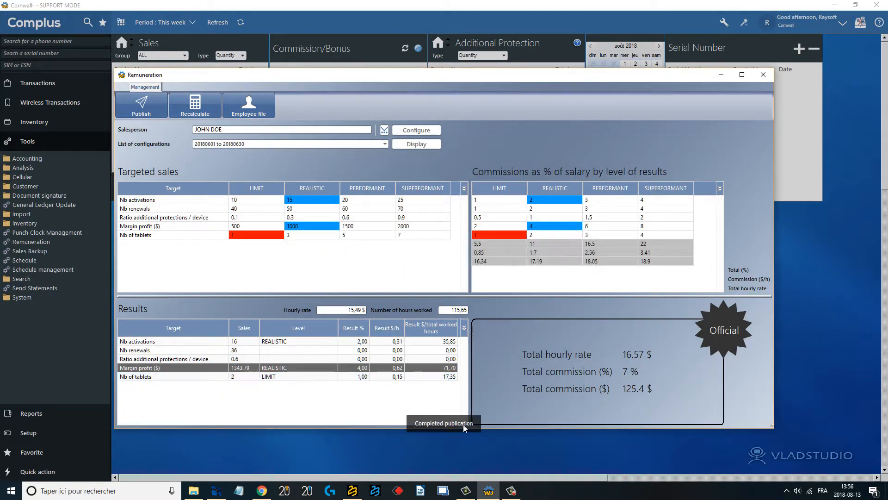
left_click(418, 144)
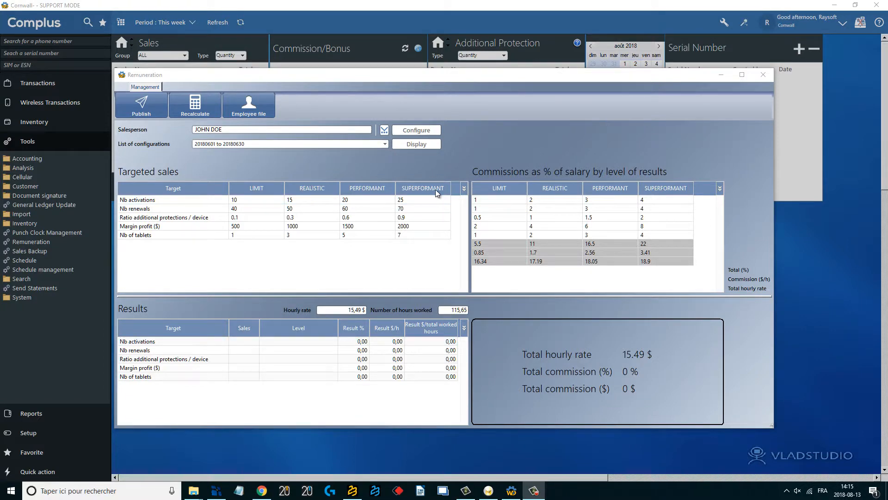
Return to plan configuration, check the active dates of the INTERNAL SALESREP June configuration and duplicate it
left_click(417, 131)
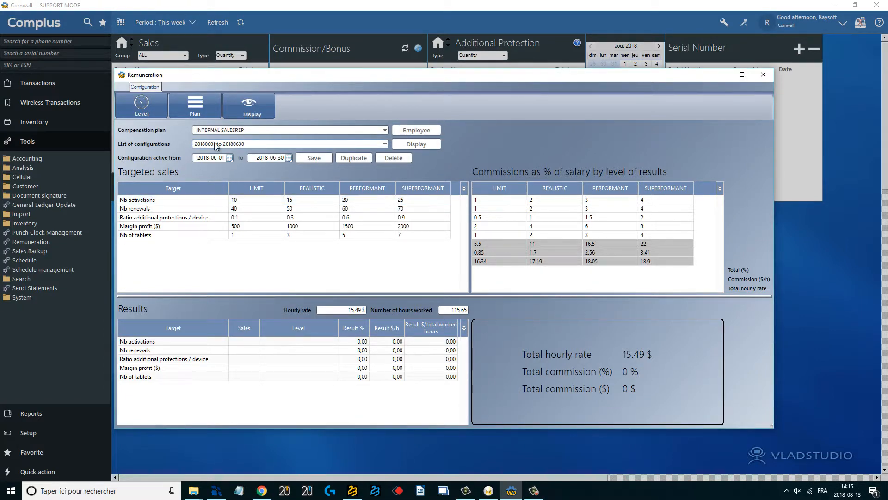
left_click(214, 159)
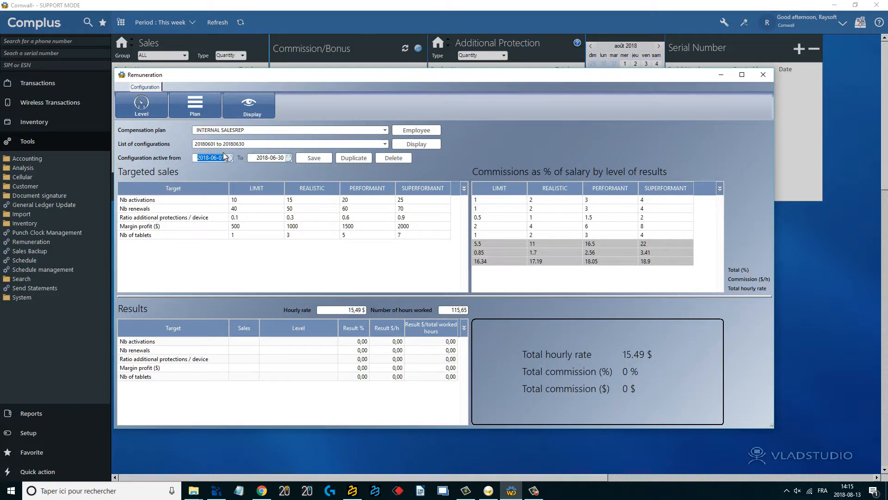
left_click(277, 158)
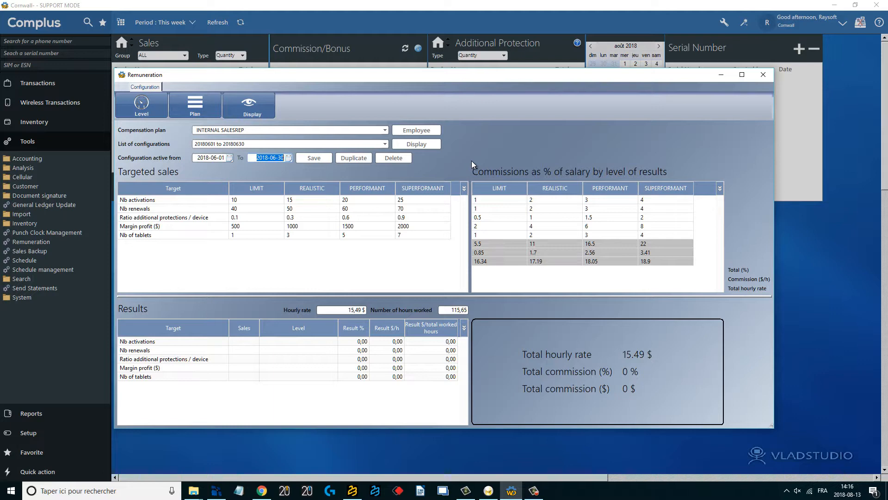
left_click(354, 157)
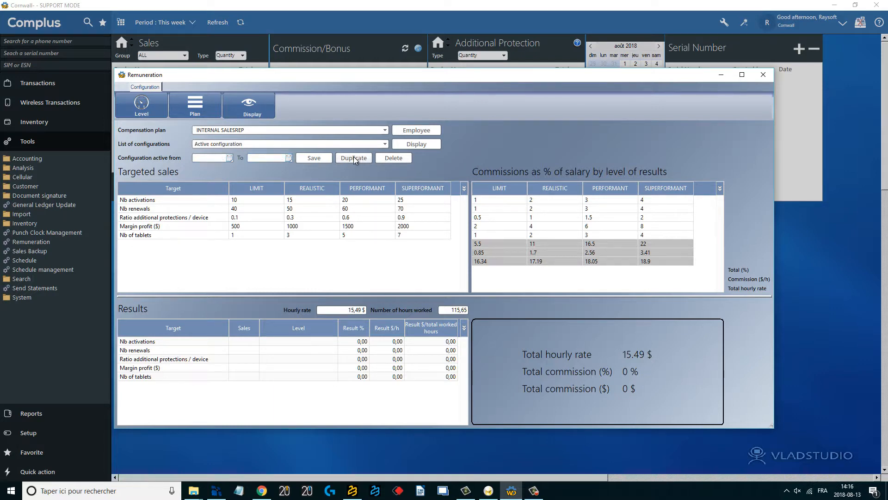
Make the duplicated configuration active from 2018-07-01 to 2018-07-31 and save it
left_click(229, 158)
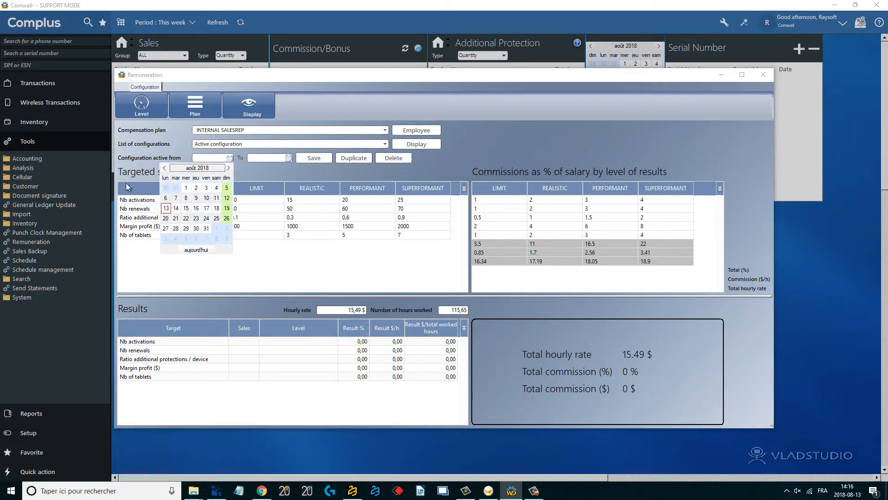
left_click(164, 168)
left_click(226, 188)
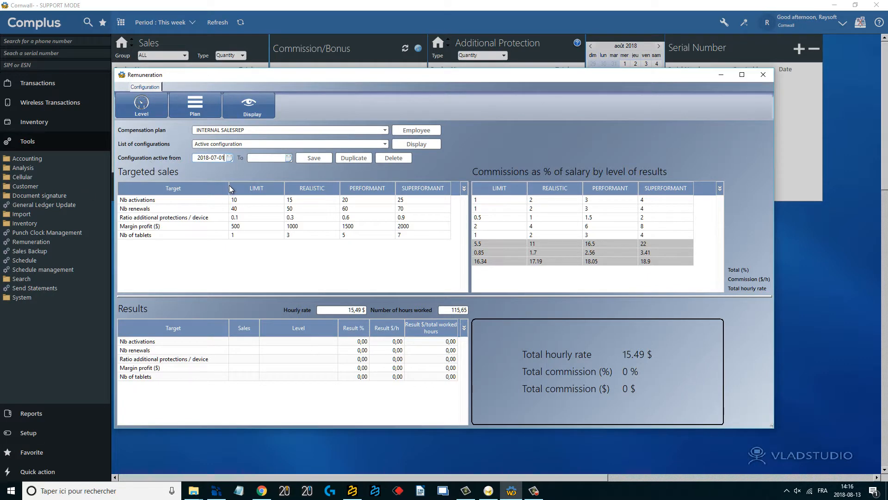
left_click(289, 158)
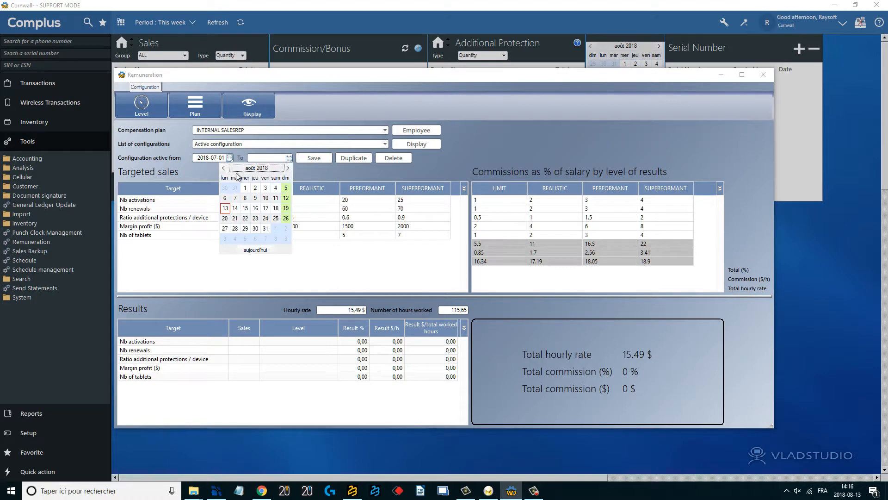
left_click(225, 168)
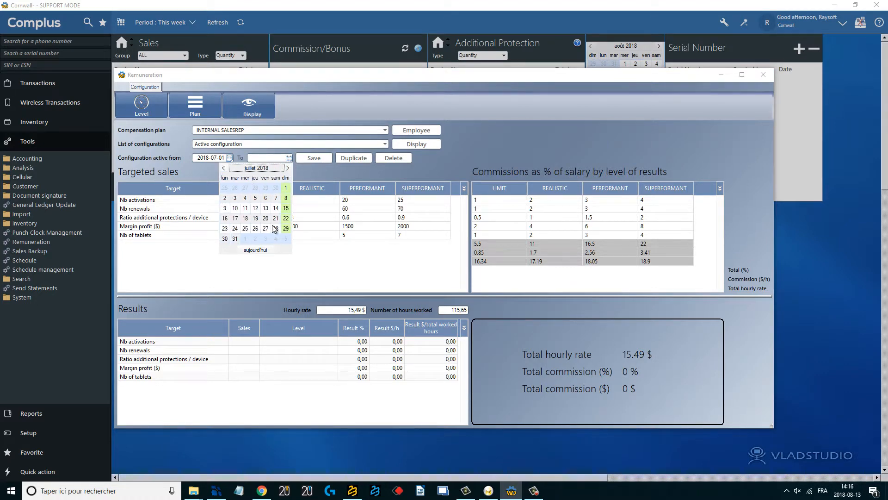
left_click(235, 239)
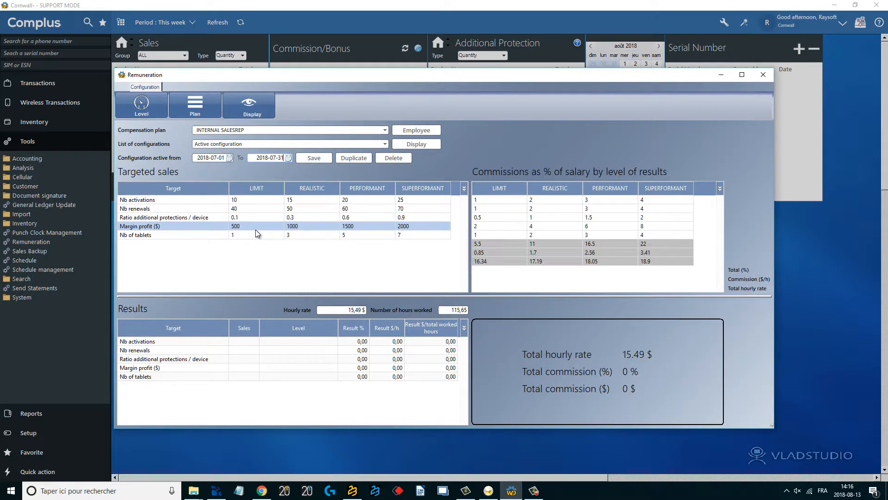
left_click(320, 156)
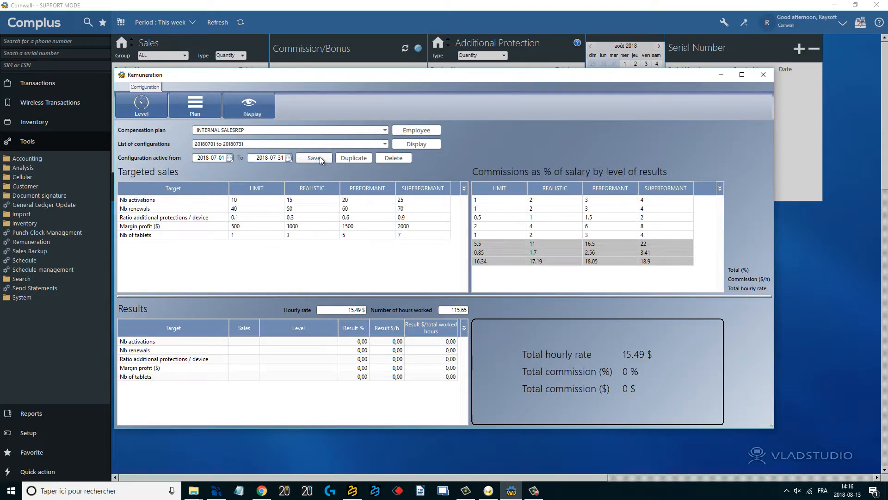
Check the plan's available configurations and choose the one running from 20180701 to 20180731
left_click(240, 146)
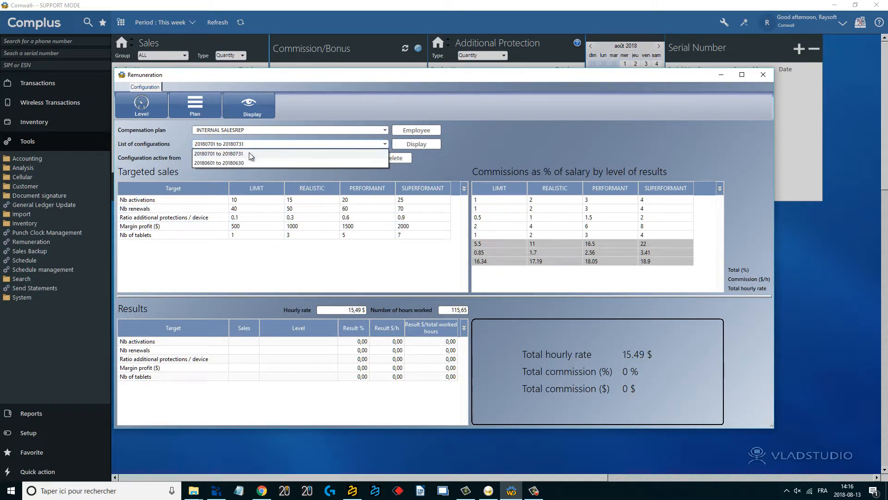
left_click(249, 154)
left_click(248, 141)
left_click(248, 140)
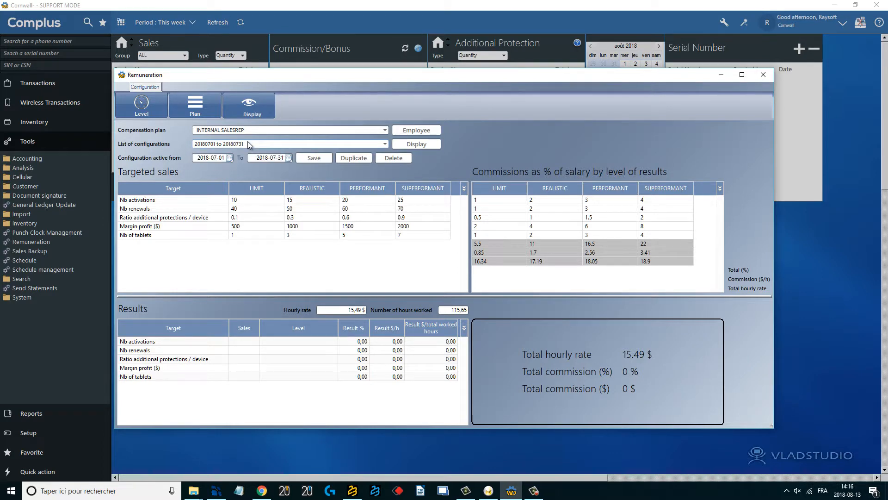
scroll(250, 143, "down", 1)
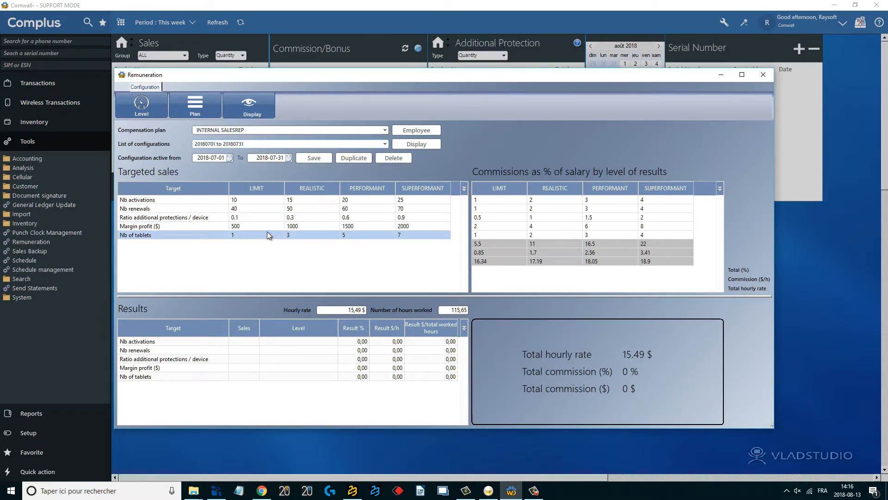
Set the July configuration's Nb activations targets to 20 for LIMIT, 30 for REALISTIC, 40 for PERFORMANT and 50 for SUPERFORMANT
left_click(258, 198)
left_click(258, 198)
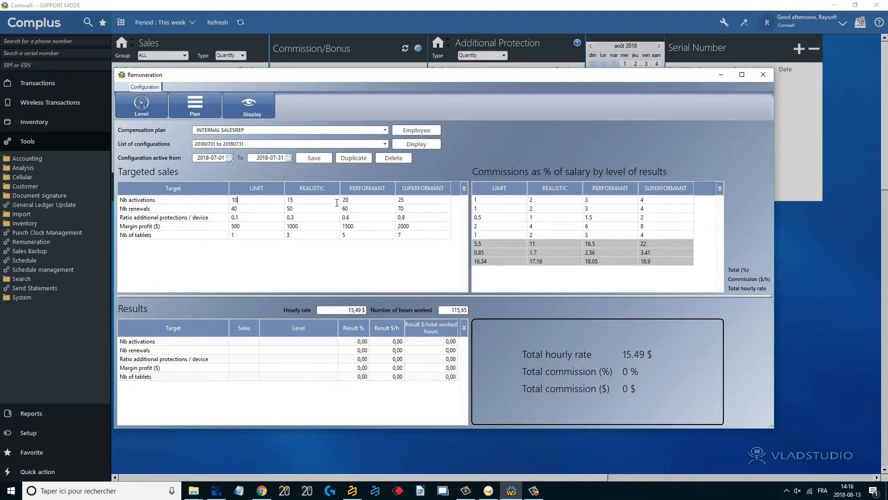
key("BackSpace")
key("BackSpace")
type("20")
key("Tab")
type("30")
key("Tab")
type("40")
key("Tab")
key("BackSpace")
key("BackSpace")
type("50")
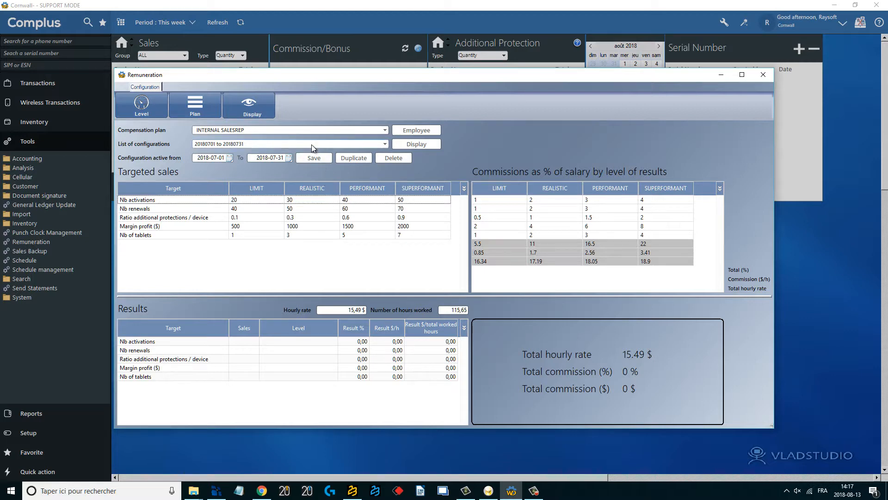
Check the list of configurations, request deletion of the 20180701 to 20180731 configuration and decline the confirmation
left_click(312, 144)
left_click(290, 162)
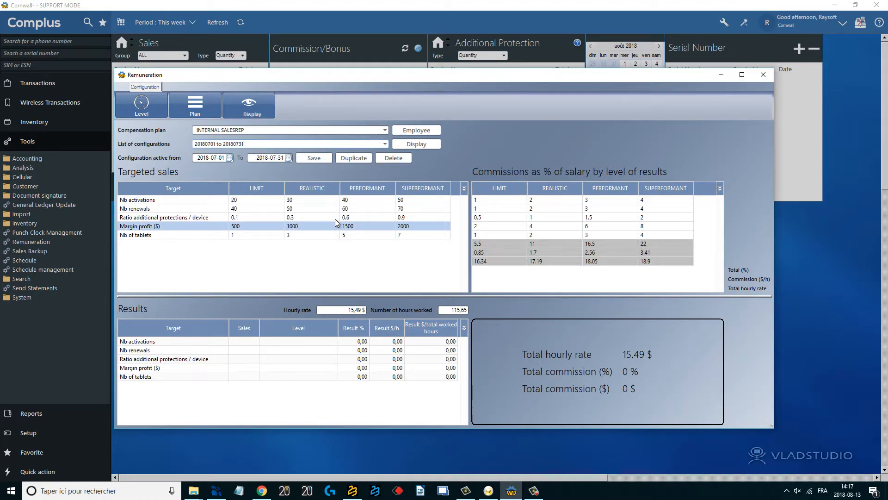
left_click(391, 161)
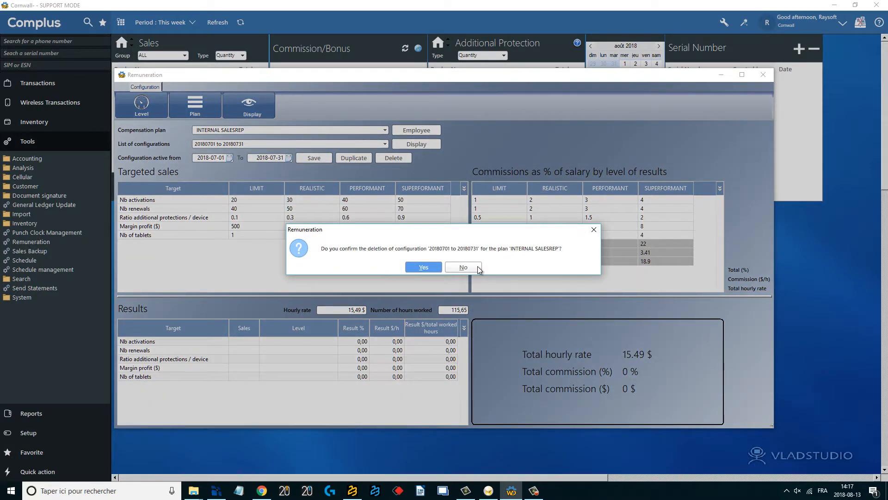
left_click(478, 268)
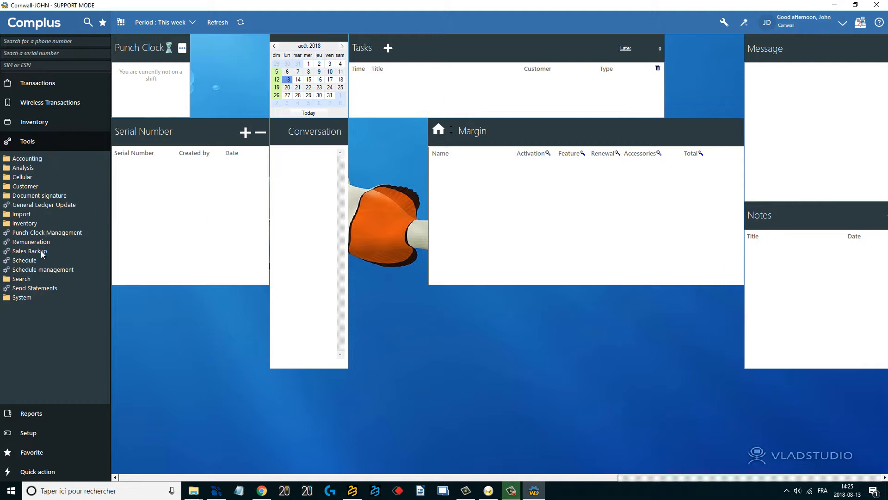
Open Remuneration in the salesperson's own session and examine the July results and the list of configurations available to the employee
double_click(32, 240)
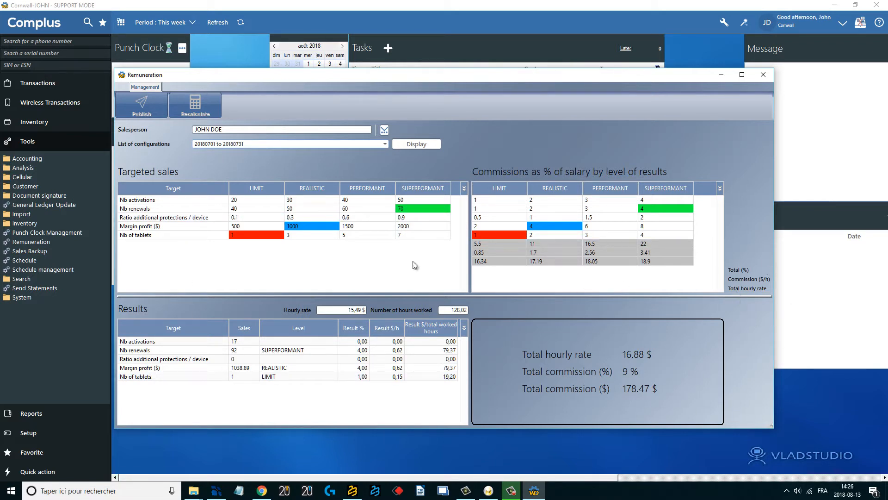
left_click(163, 220)
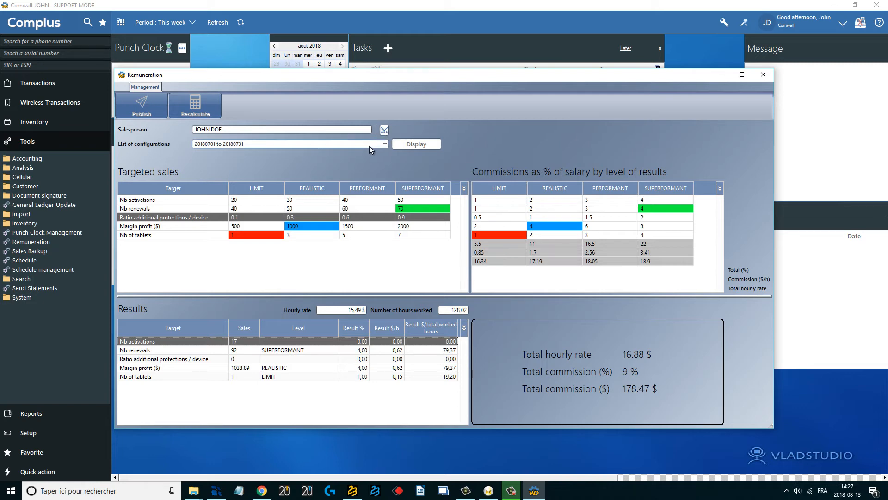
left_click(369, 145)
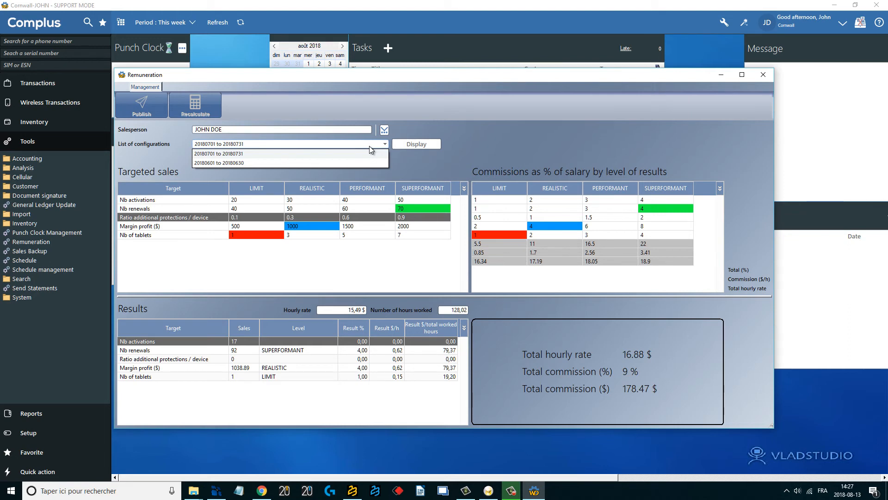
left_click(583, 118)
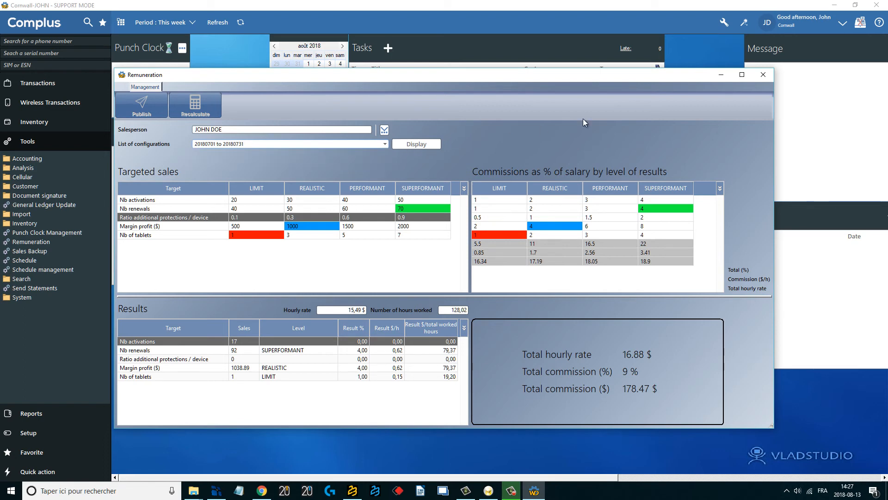